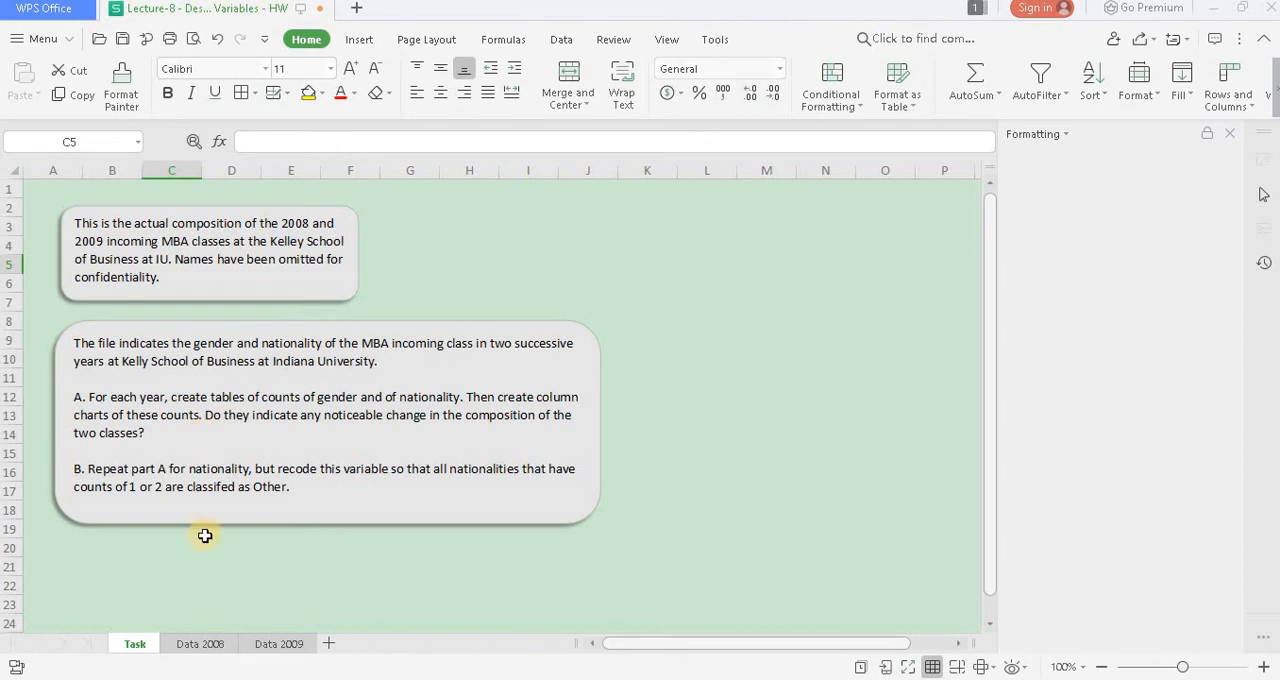
- On the Data 2008 sheet, count the male students in E3 with =COUNTIF($B$2:$B$228,D3)
{"action": "left_click", "coordinate": [200, 645]}
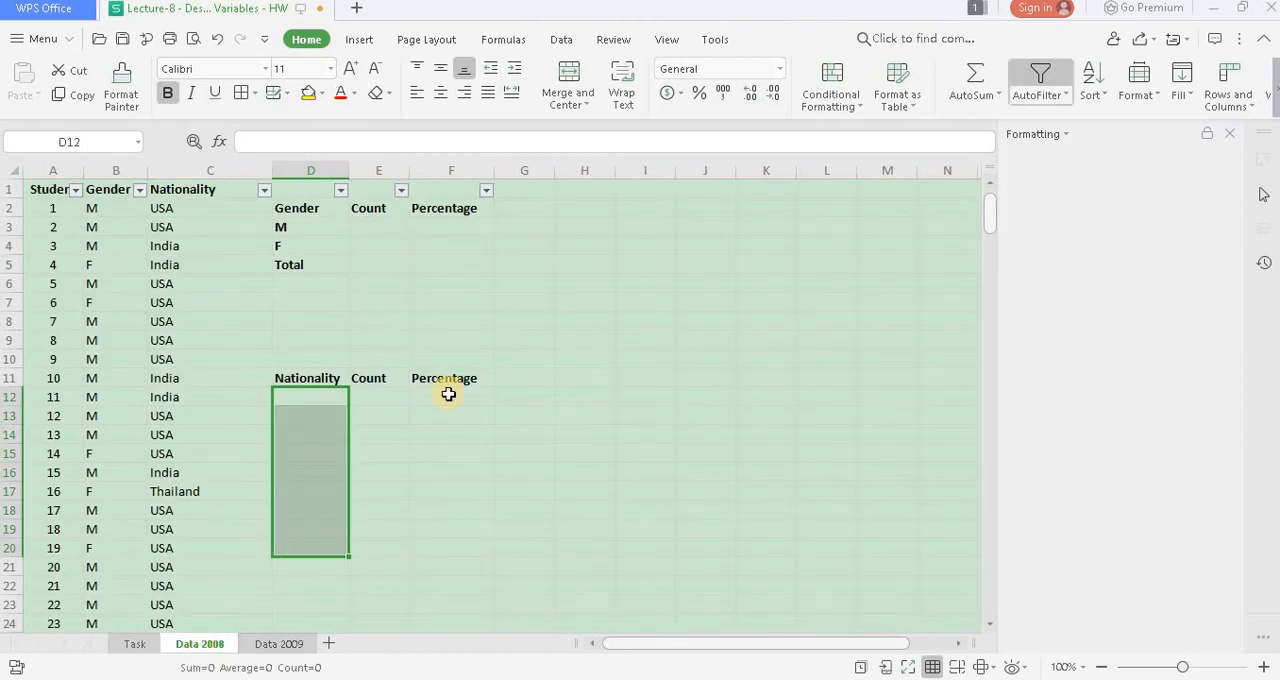
{"action": "left_click", "coordinate": [502, 305]}
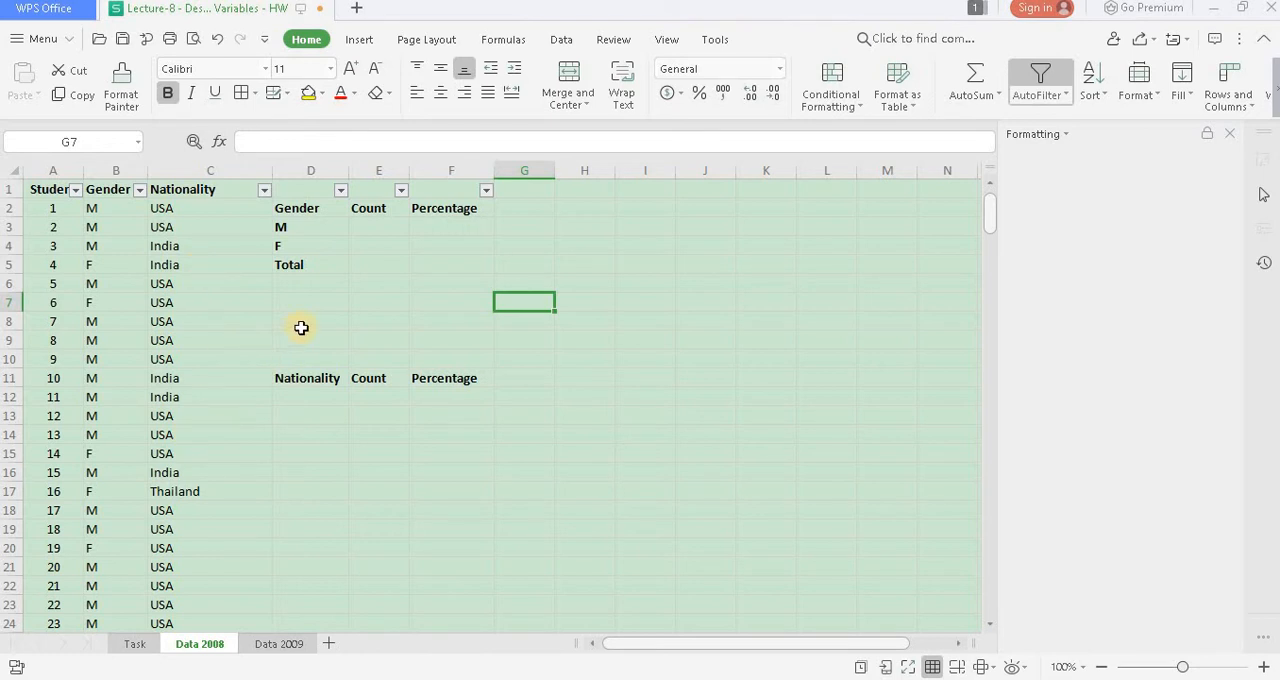
{"action": "left_click", "coordinate": [375, 224]}
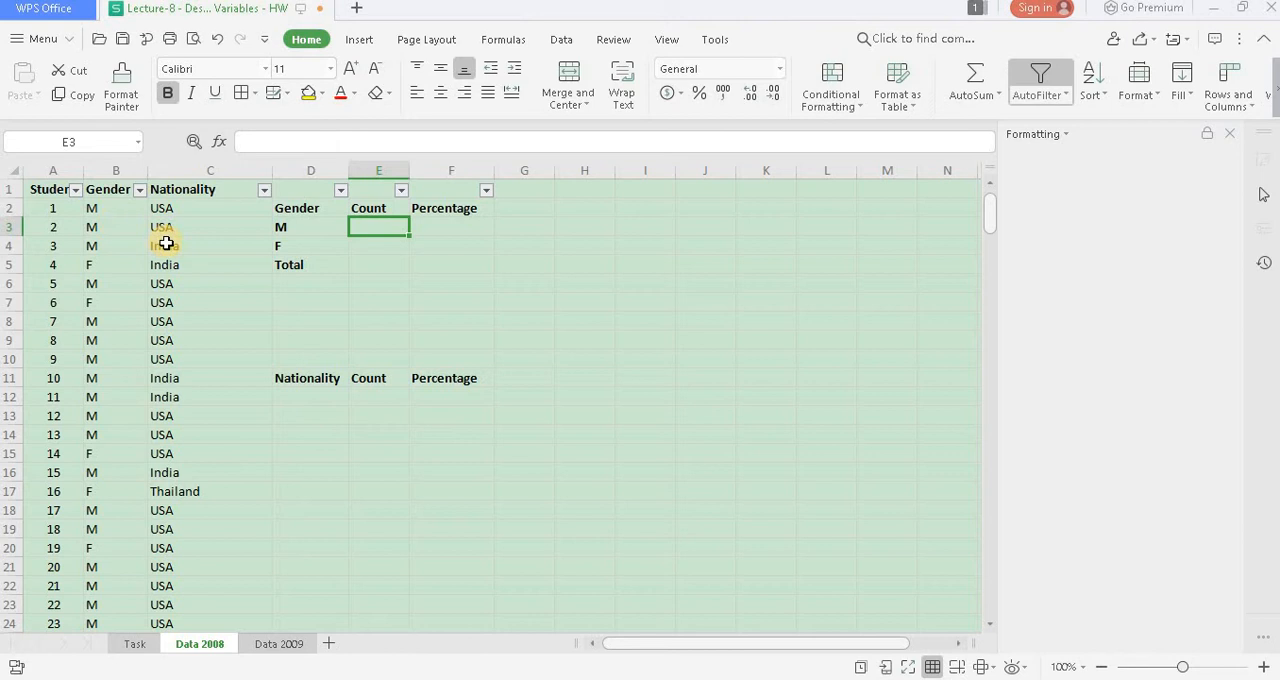
{"action": "type", "text": "=c"}
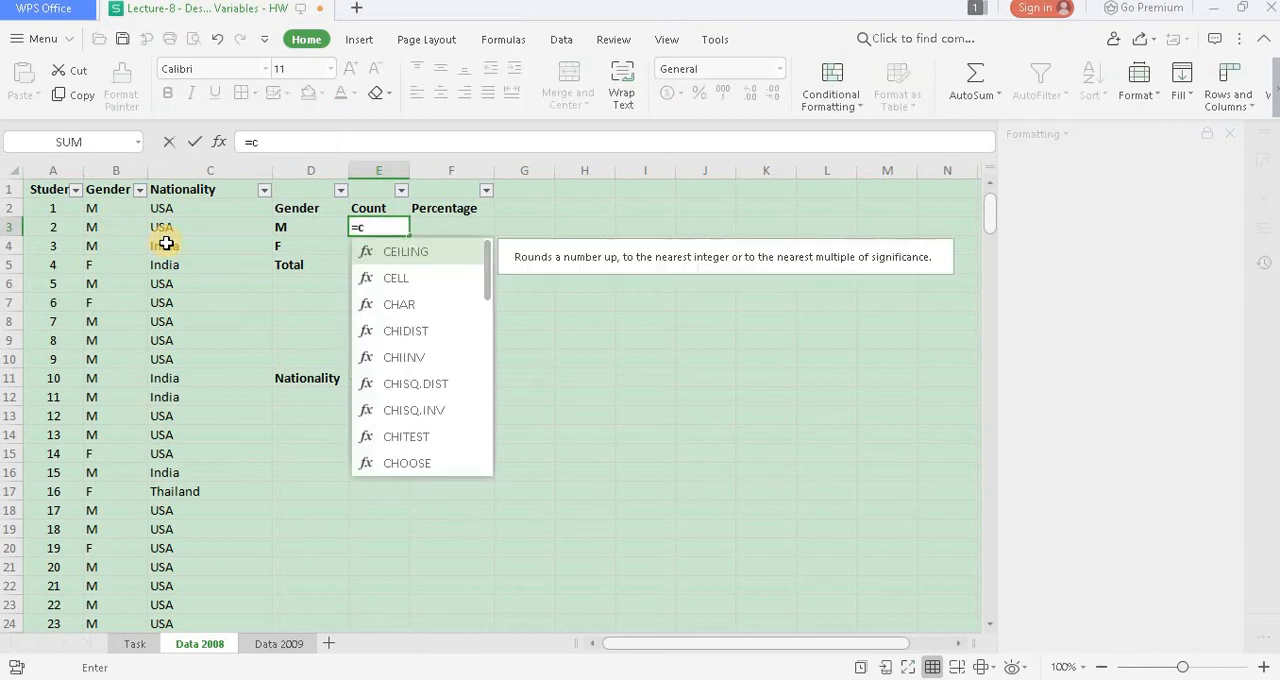
{"action": "type", "text": "ountif("}
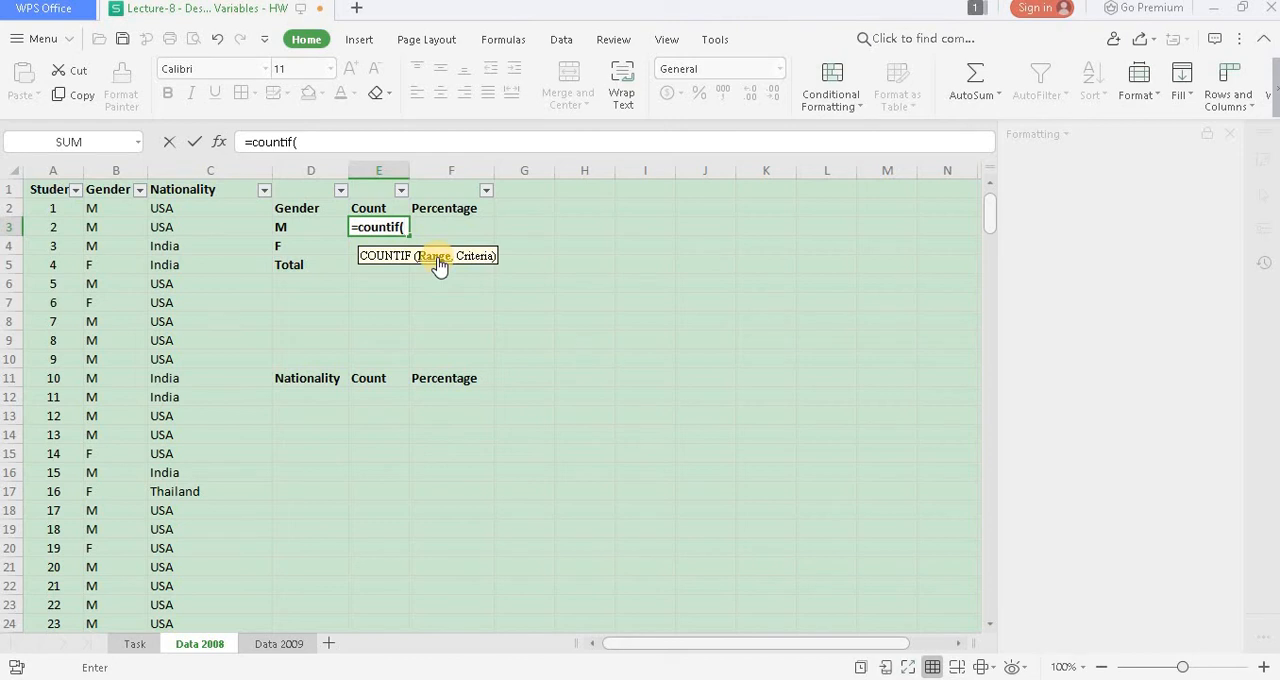
{"action": "left_click", "coordinate": [113, 208]}
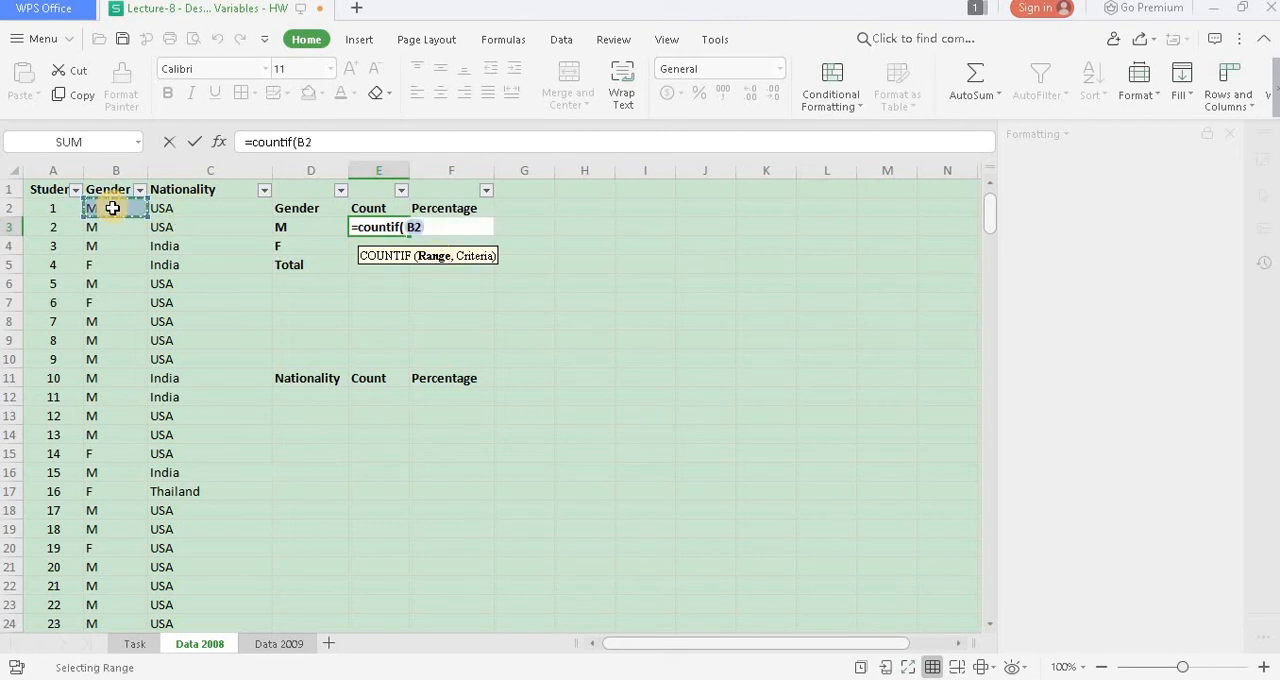
{"action": "key", "text": "ctrl+shift+Down"}
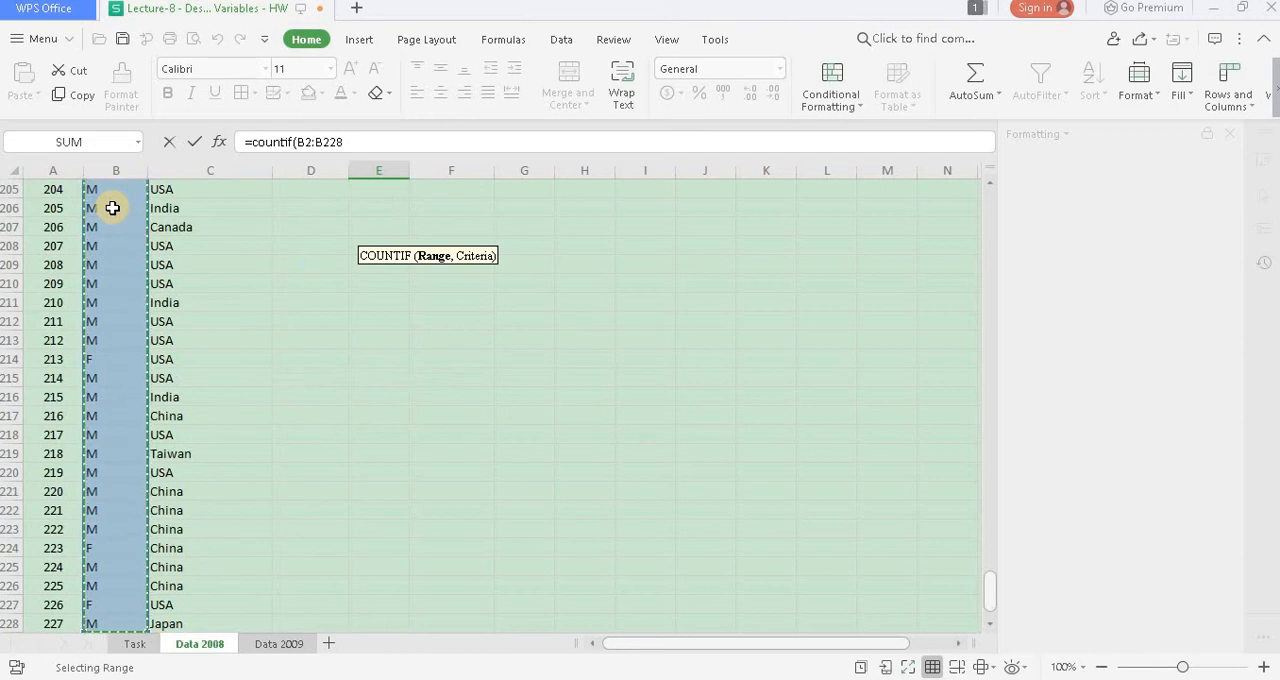
{"action": "scroll", "coordinate": [211, 245], "scroll_direction": "up", "scroll_amount": 20}
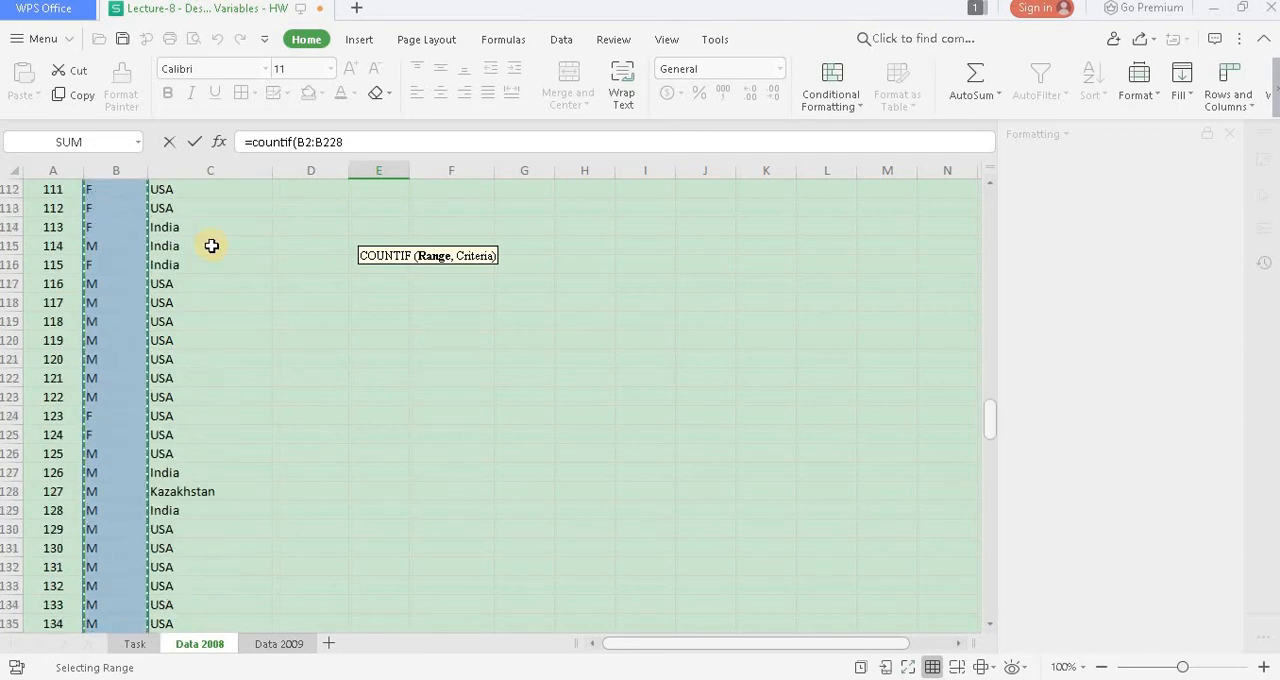
{"action": "scroll", "coordinate": [211, 245], "scroll_direction": "up", "scroll_amount": 6}
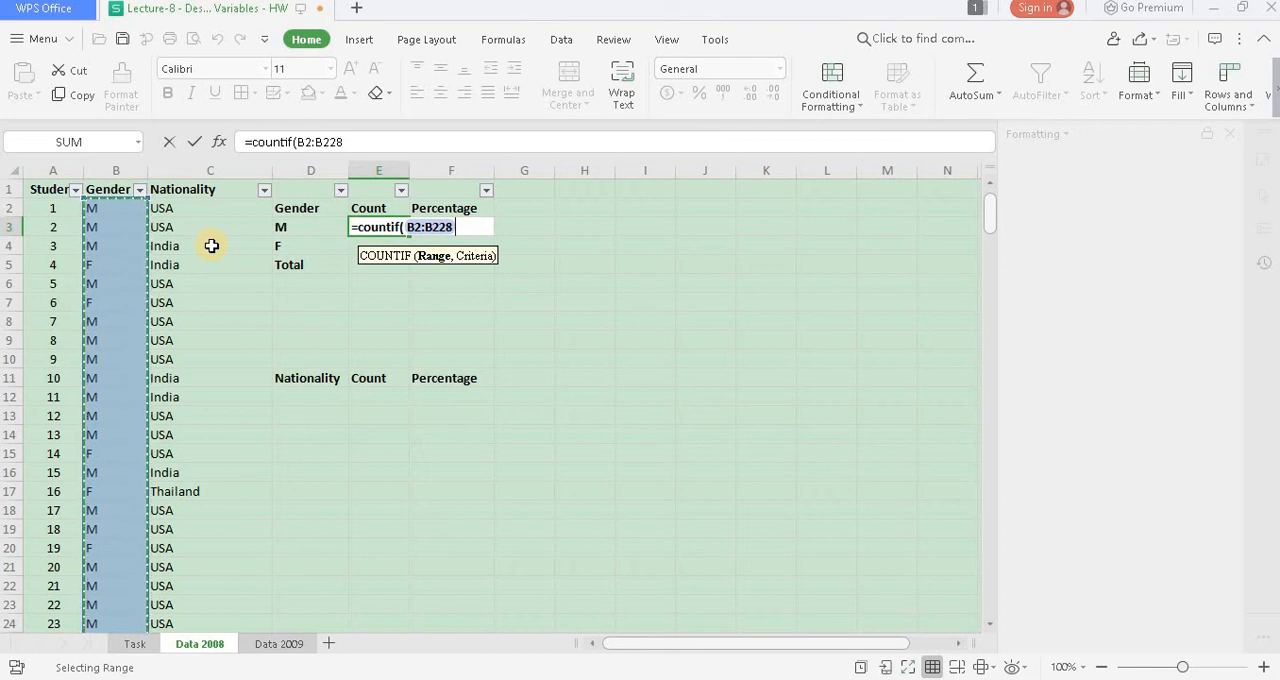
{"action": "key", "text": "F4"}
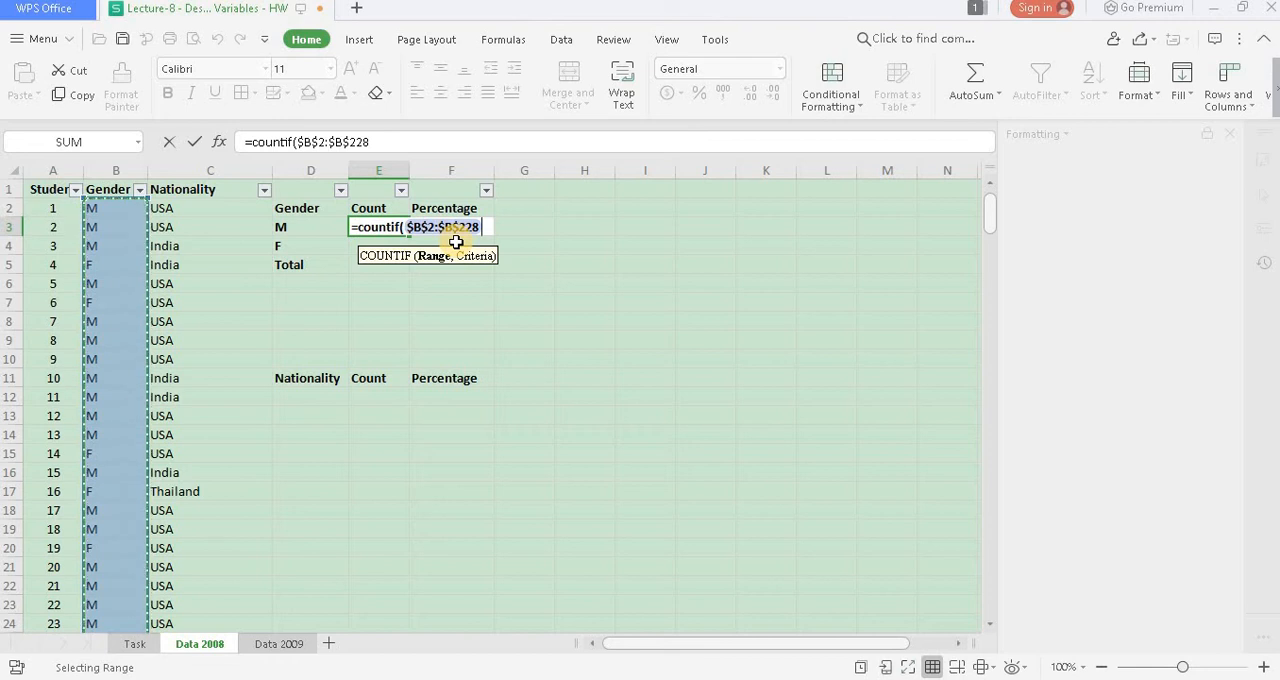
{"action": "type", "text": ","}
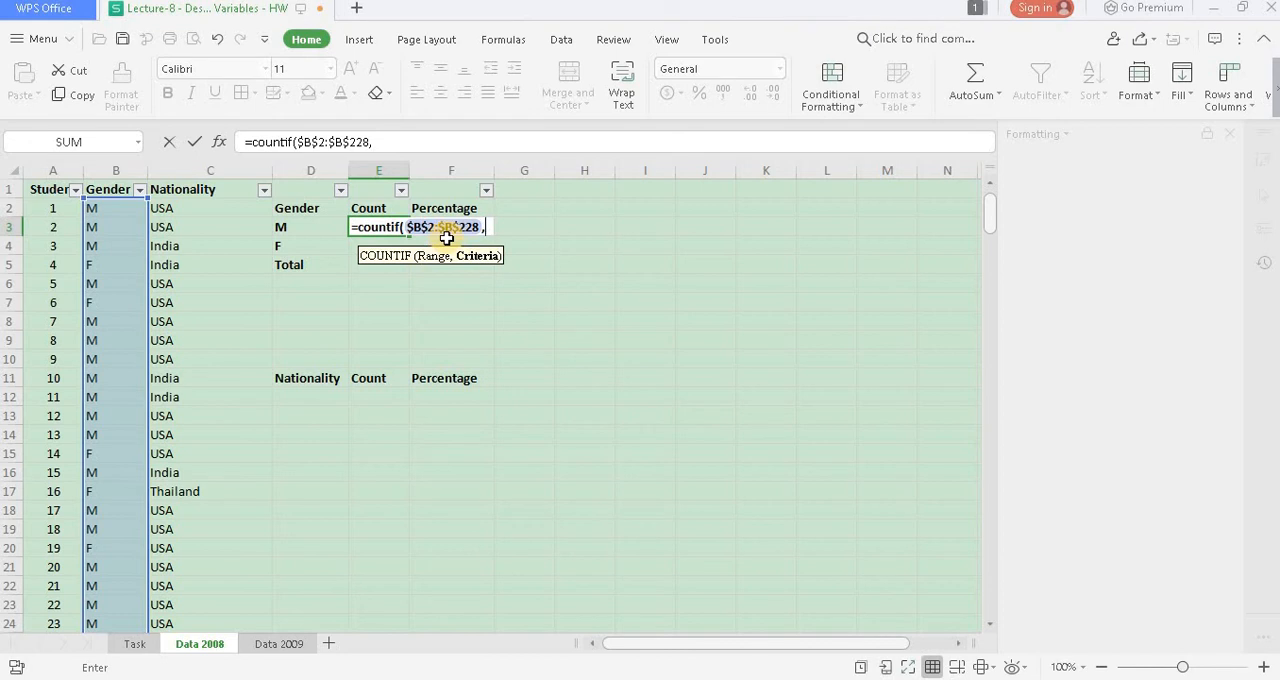
{"action": "left_click", "coordinate": [311, 226]}
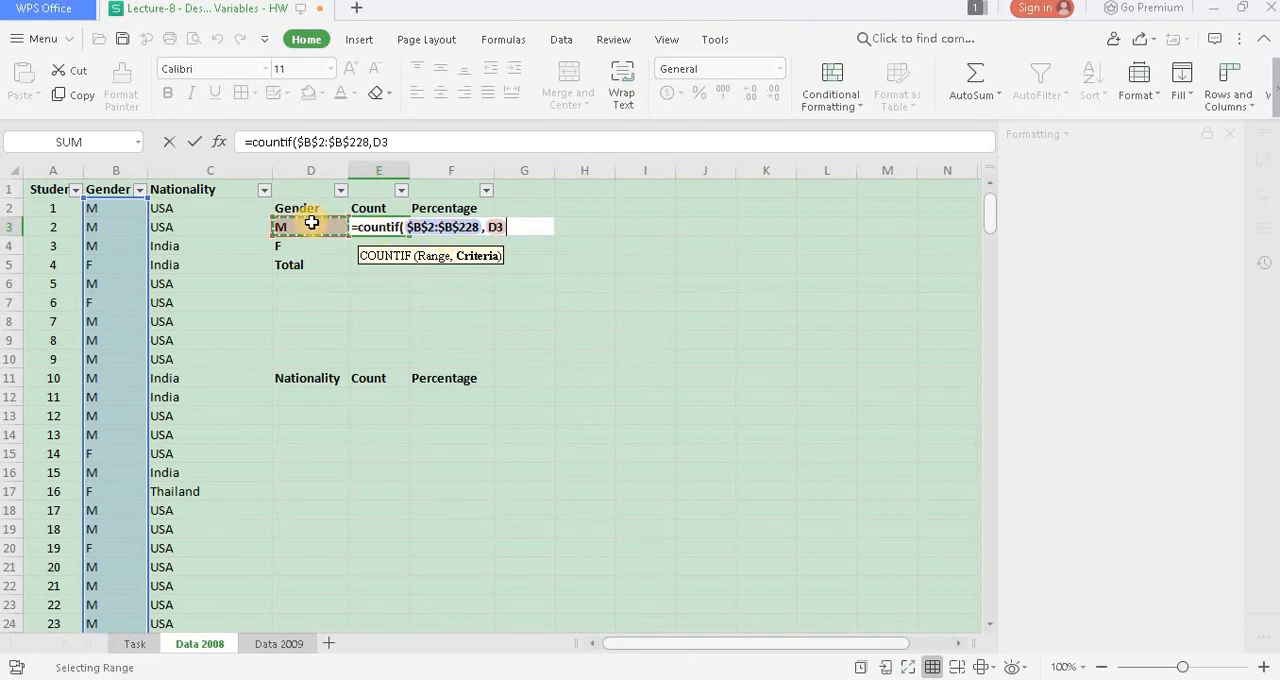
{"action": "type", "text": ")"}
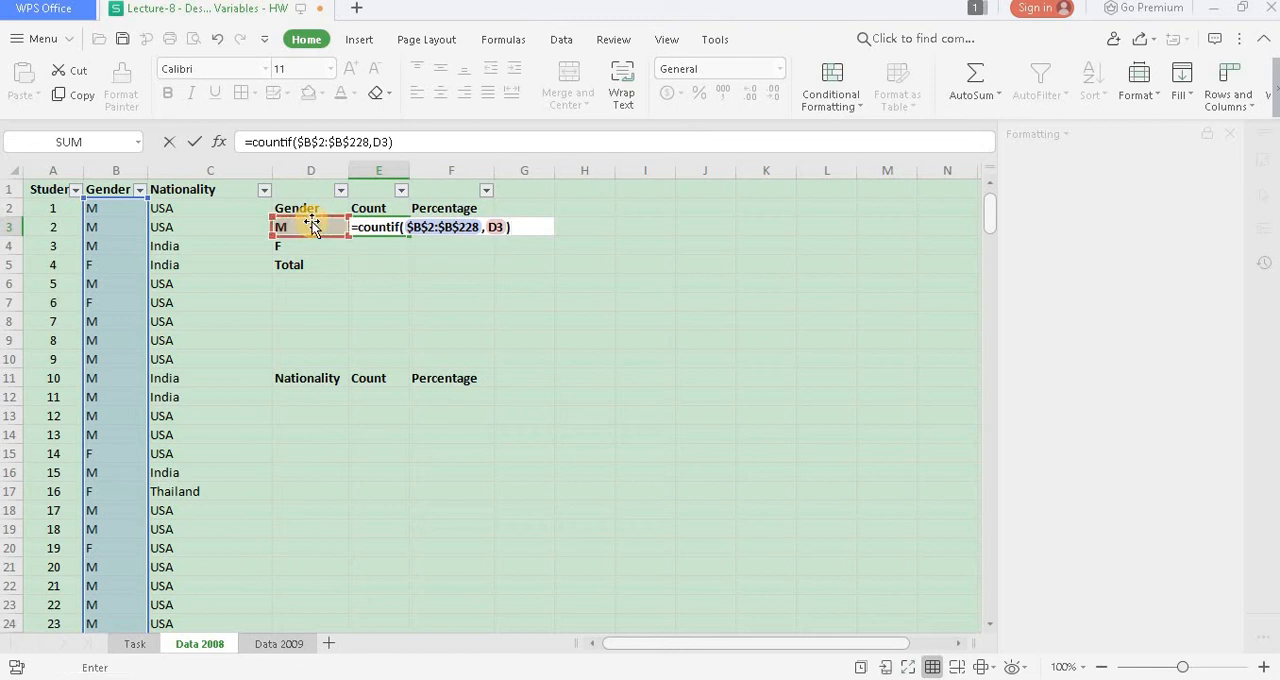
{"action": "key", "text": "Return"}
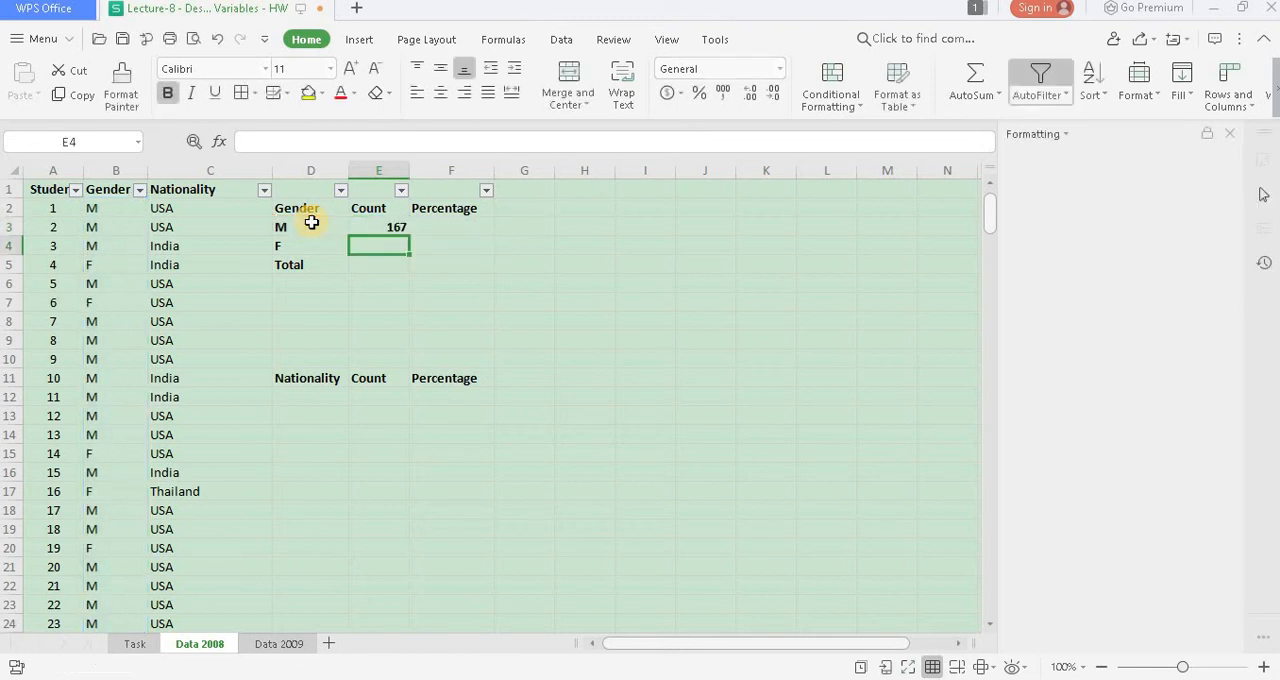
- Fill the male count formula down to the F row and total both counts in E5 with =SUM(E3:E4)
{"action": "left_click", "coordinate": [376, 228]}
{"action": "left_click_drag", "start_coordinate": [409, 237], "coordinate": [409, 248]}
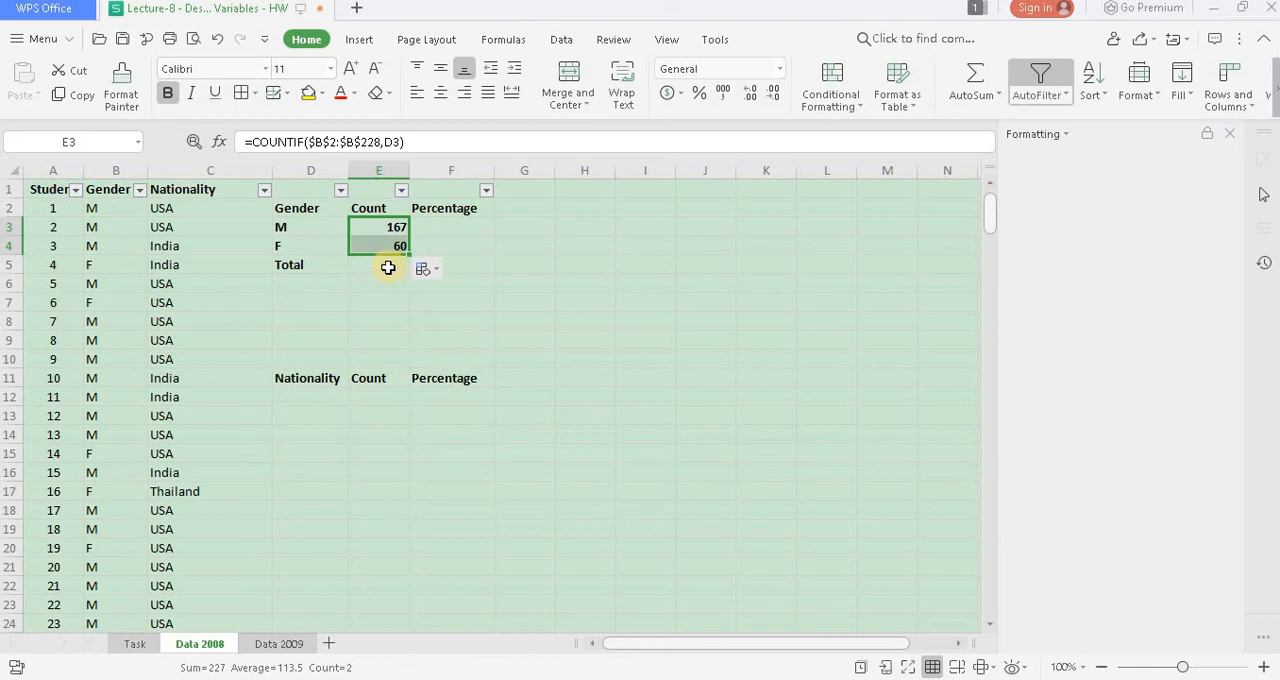
{"action": "left_click", "coordinate": [388, 268]}
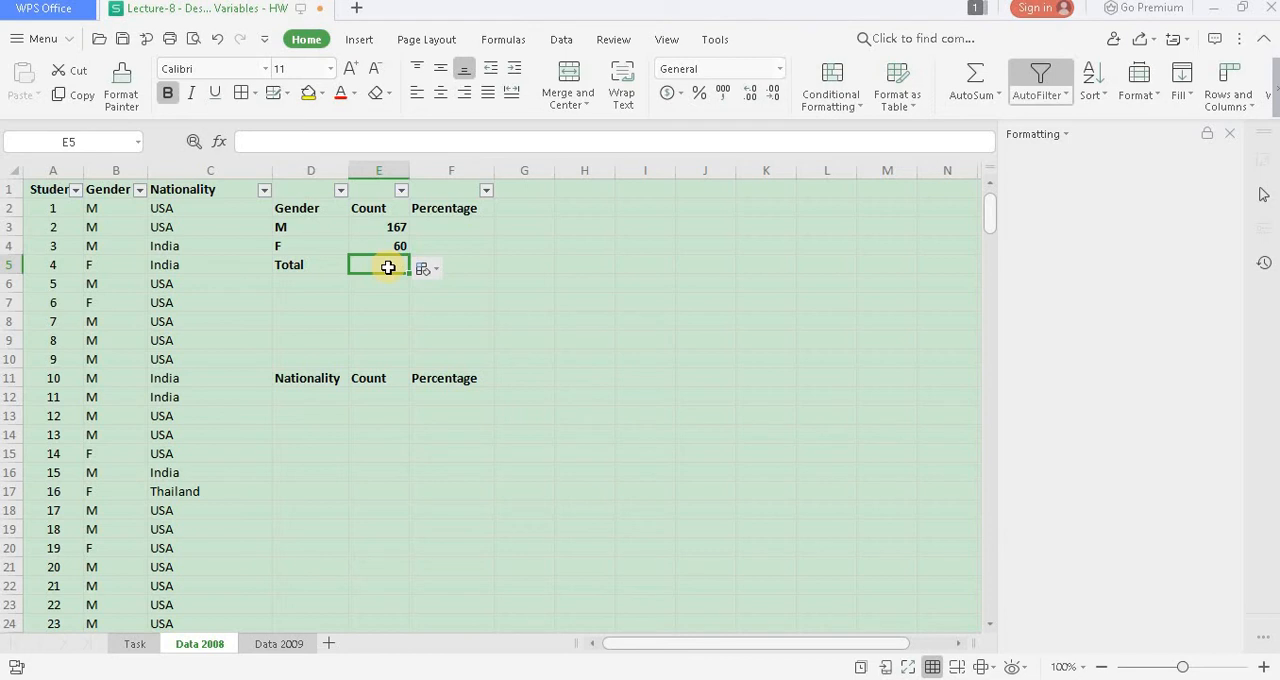
{"action": "type", "text": "=sum"}
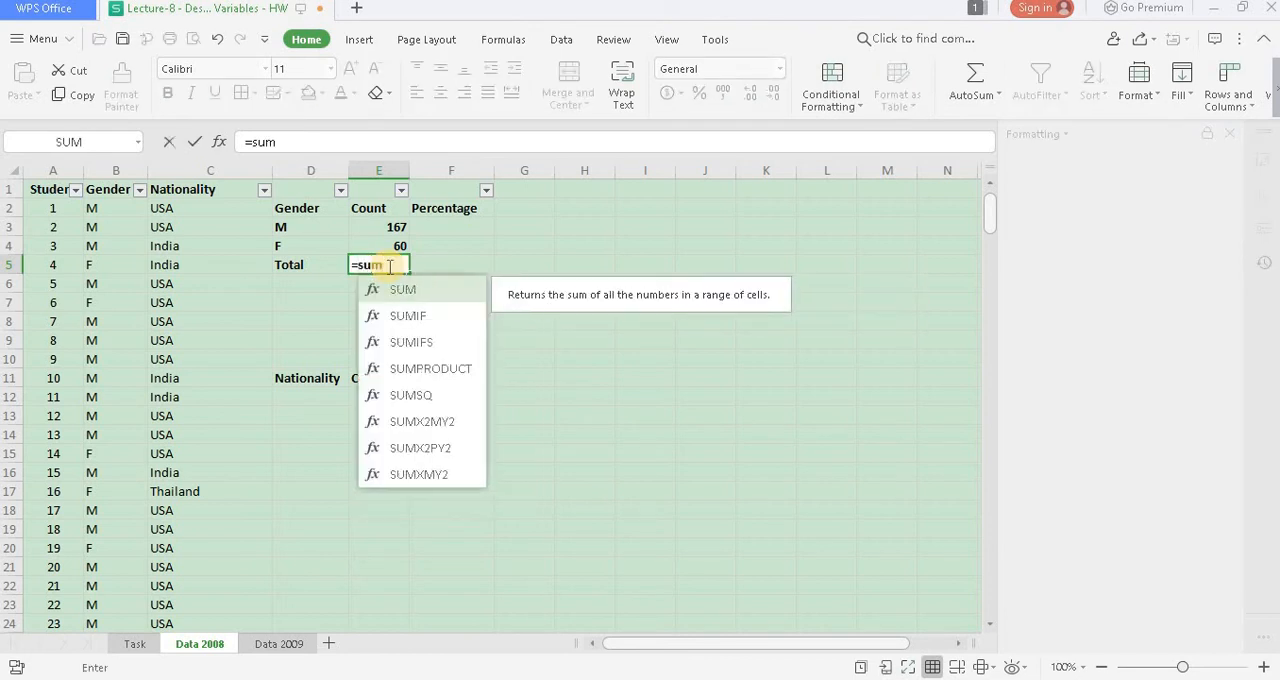
{"action": "type", "text": "("}
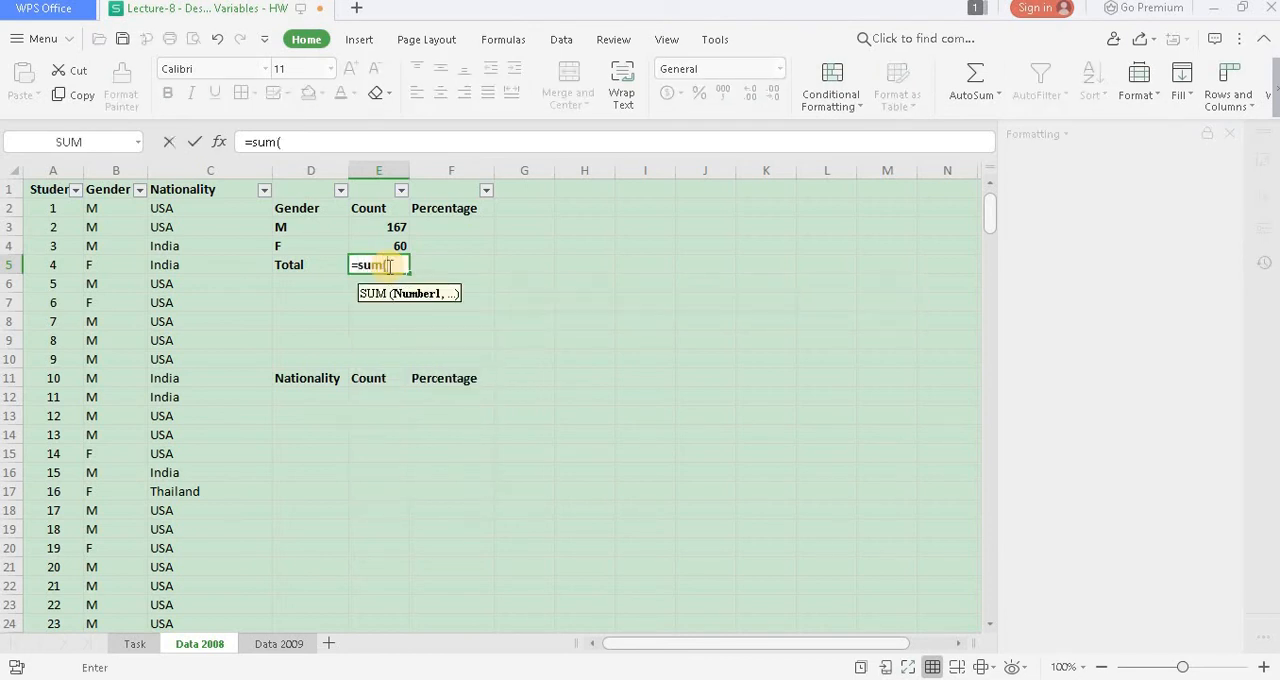
{"action": "left_click", "coordinate": [399, 224]}
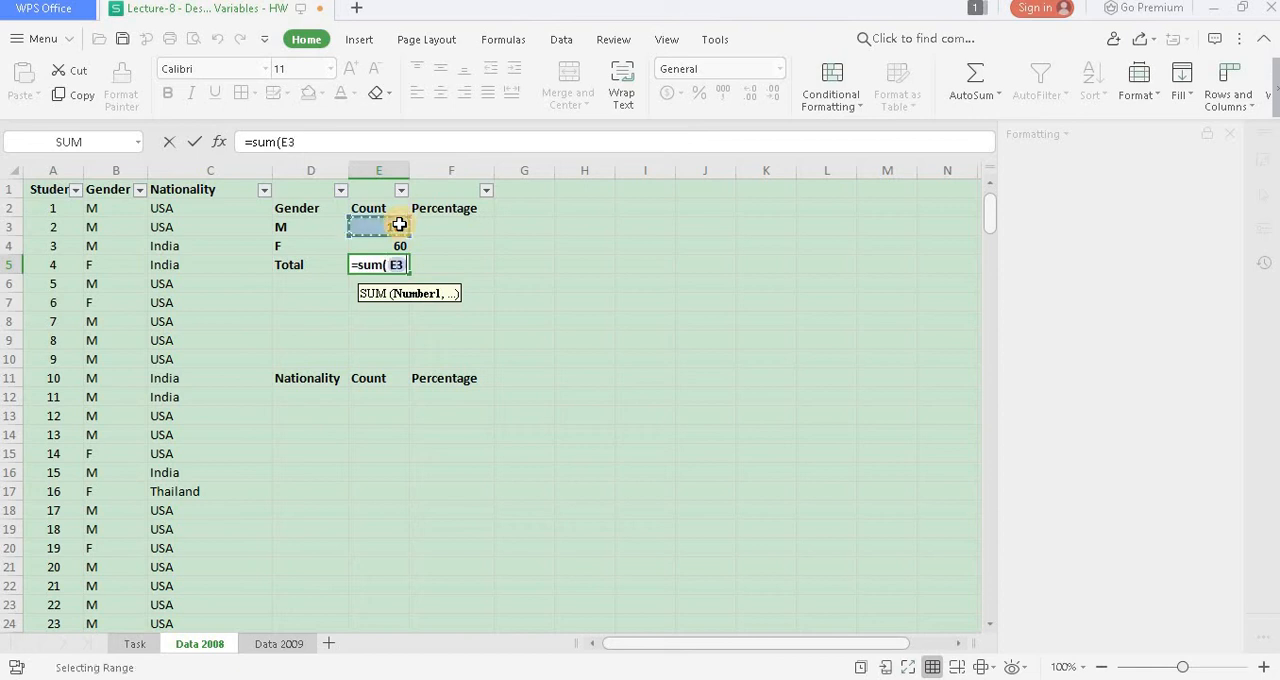
{"action": "key", "text": "shift+Down"}
{"action": "type", "text": ")"}
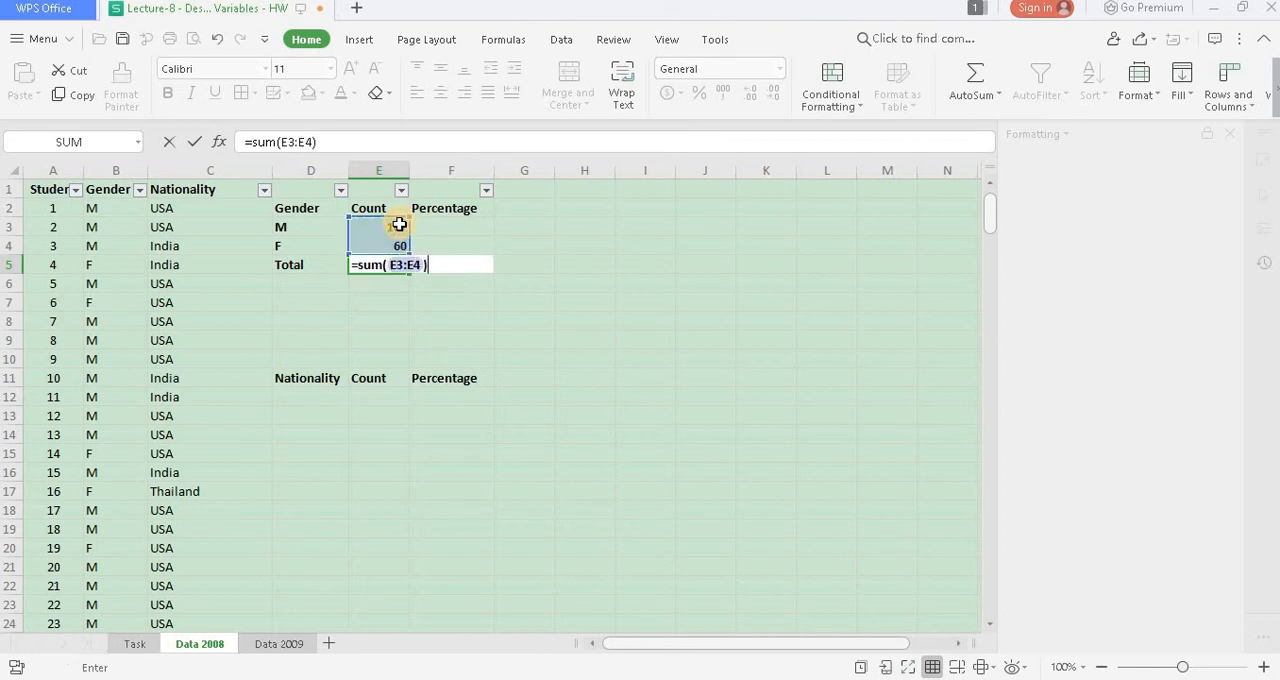
{"action": "key", "text": "Return"}
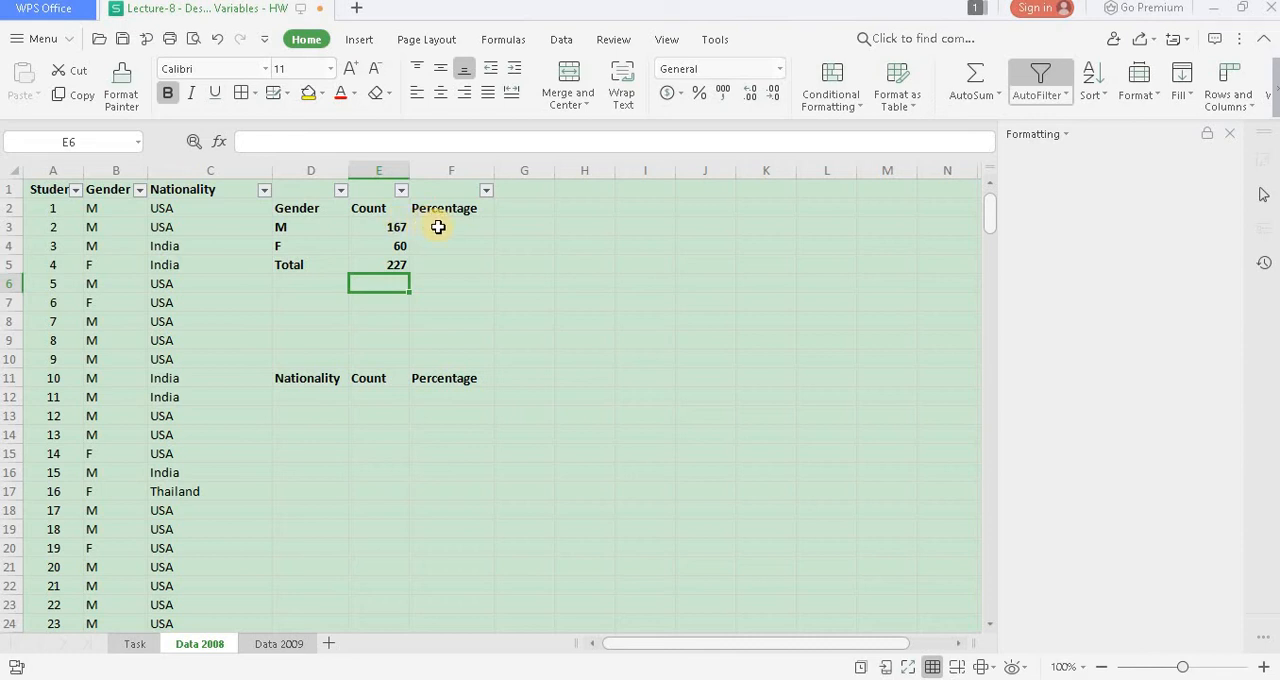
- Calculate the male percentage in F3 with =E3/$E$5 and fill the formula down through the Total row
{"action": "left_click", "coordinate": [438, 227]}
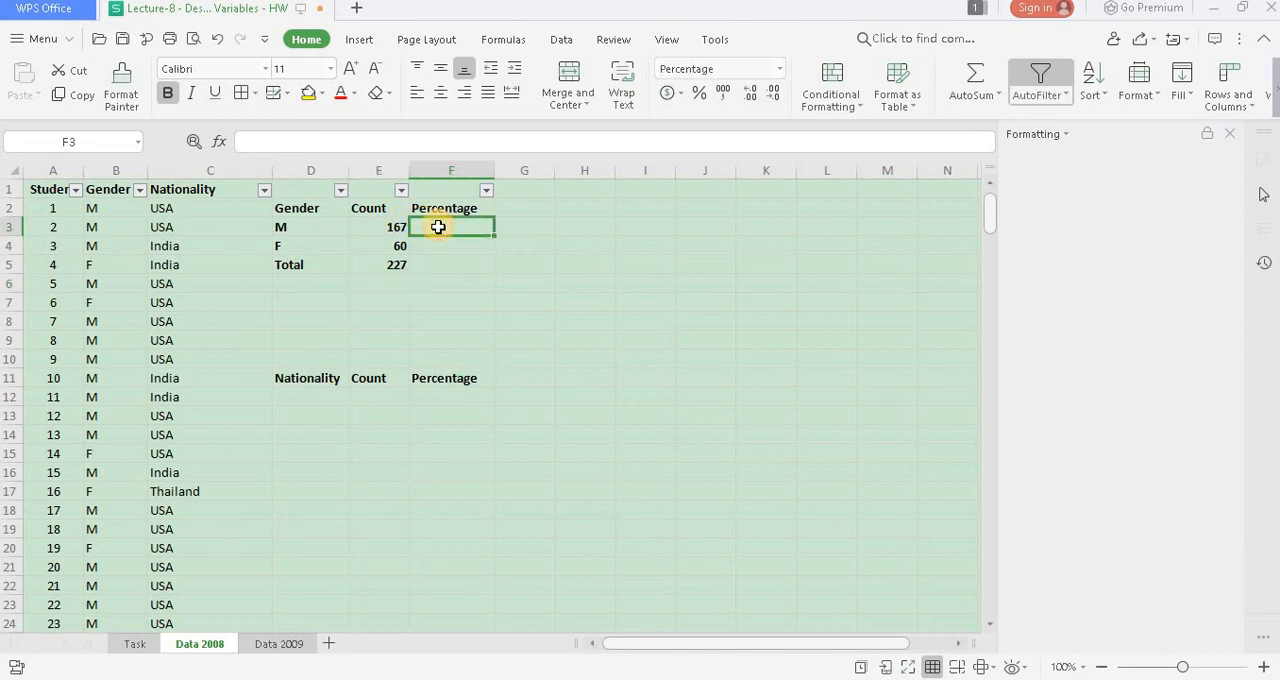
{"action": "type", "text": "="}
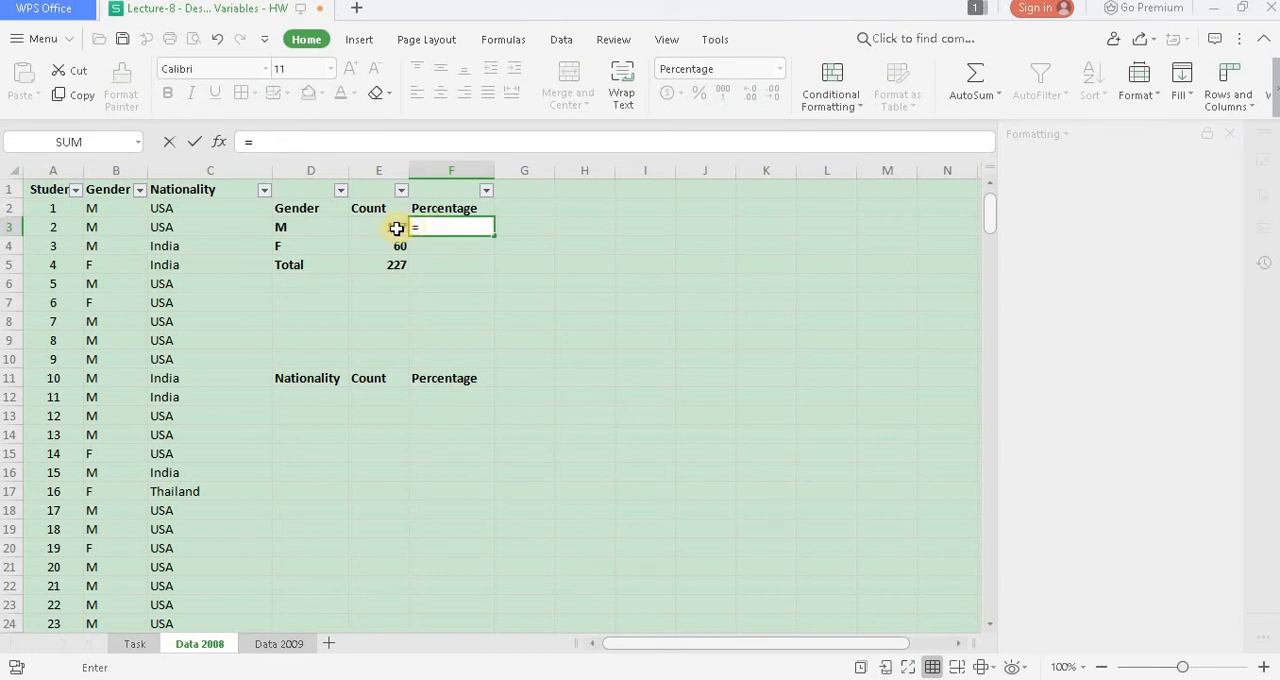
{"action": "left_click", "coordinate": [396, 229]}
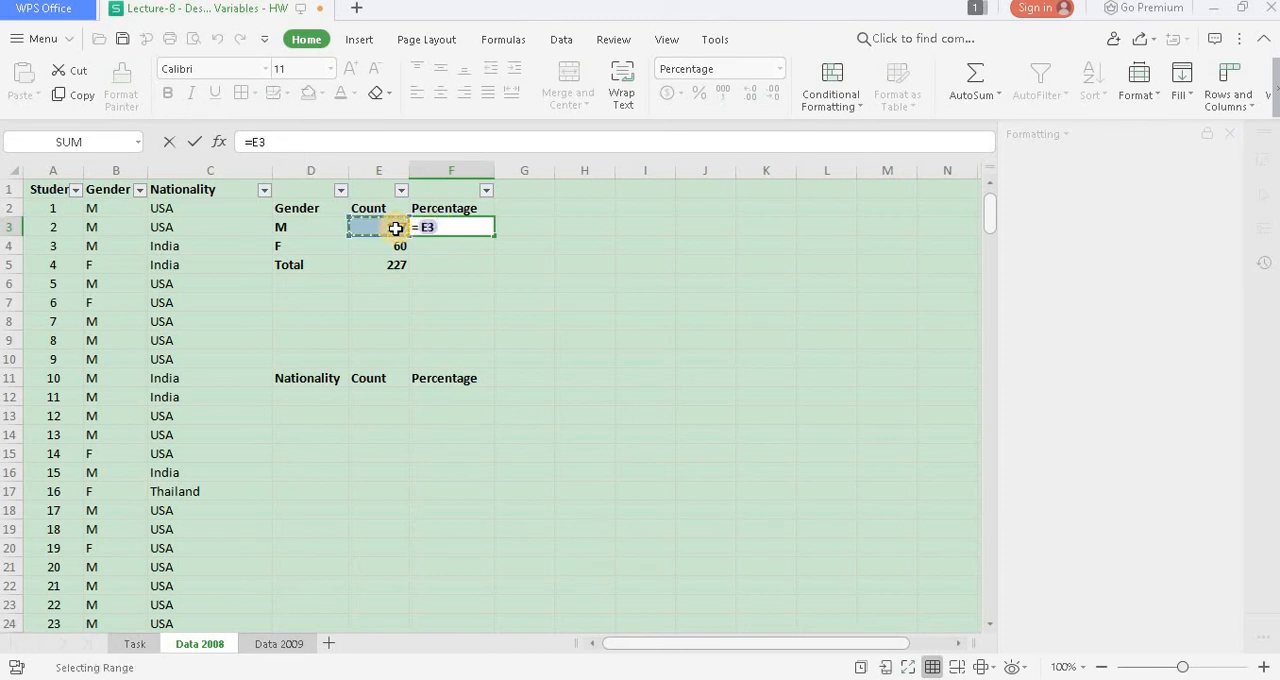
{"action": "type", "text": "/"}
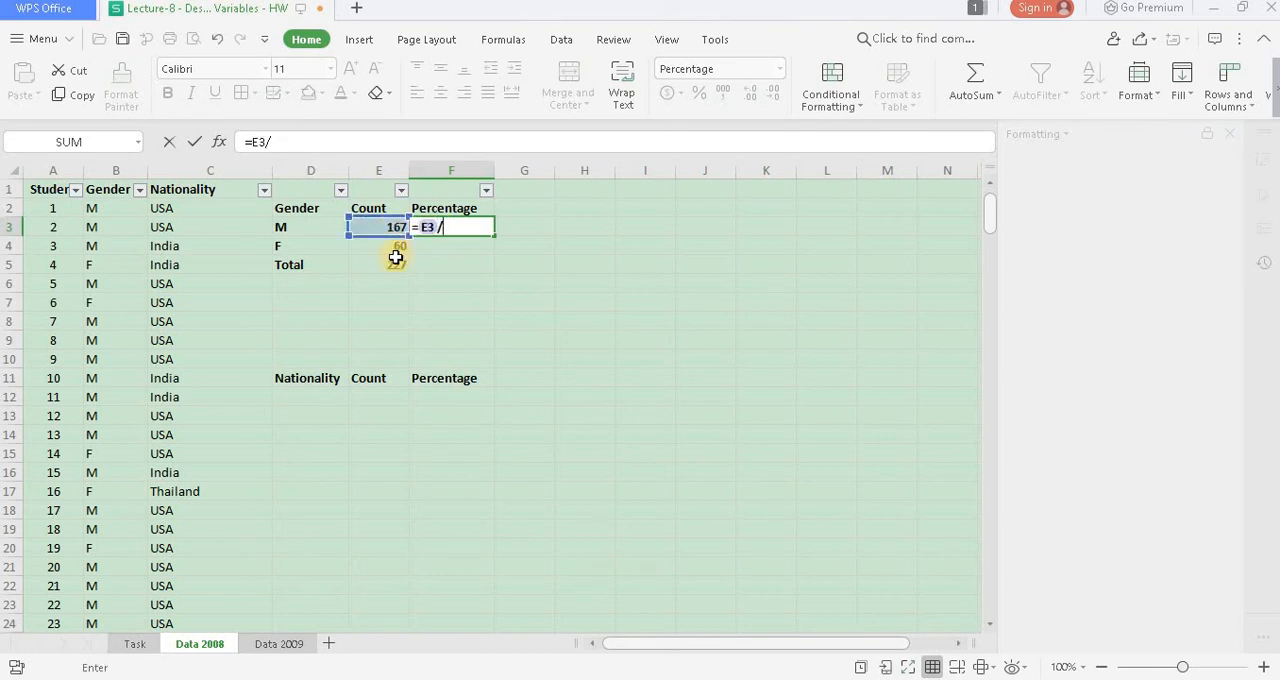
{"action": "left_click", "coordinate": [395, 267]}
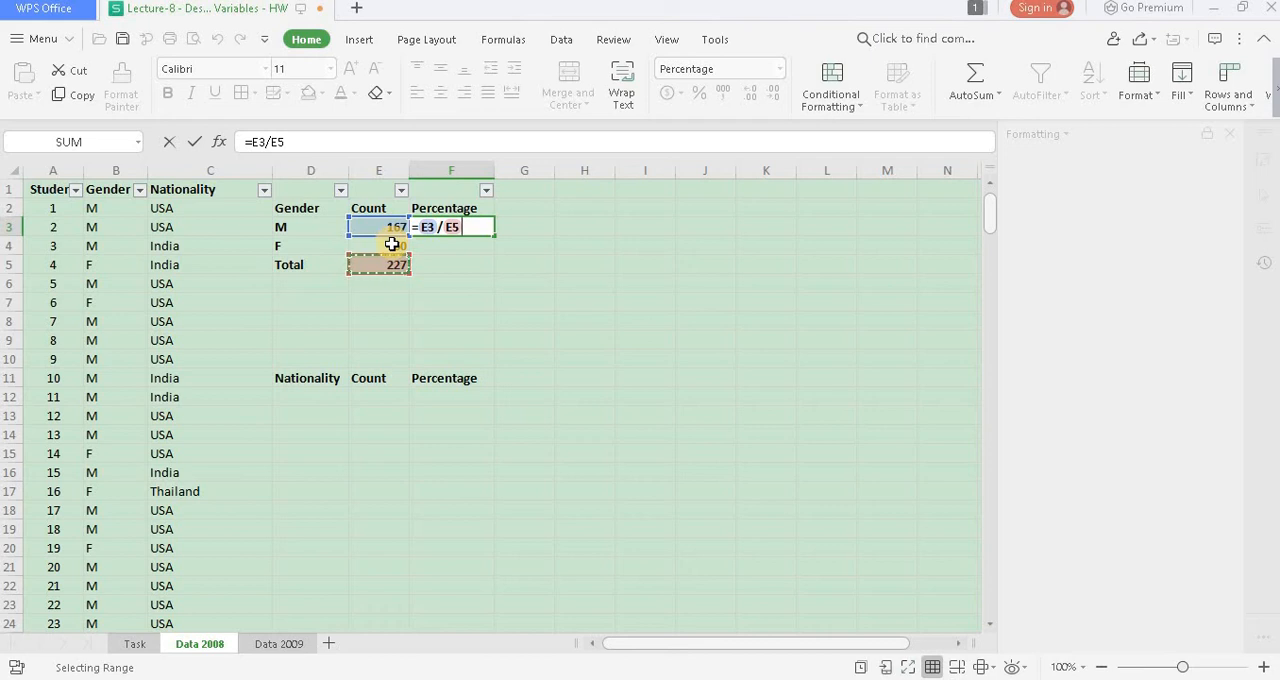
{"action": "key", "text": "F4"}
{"action": "key", "text": "Return"}
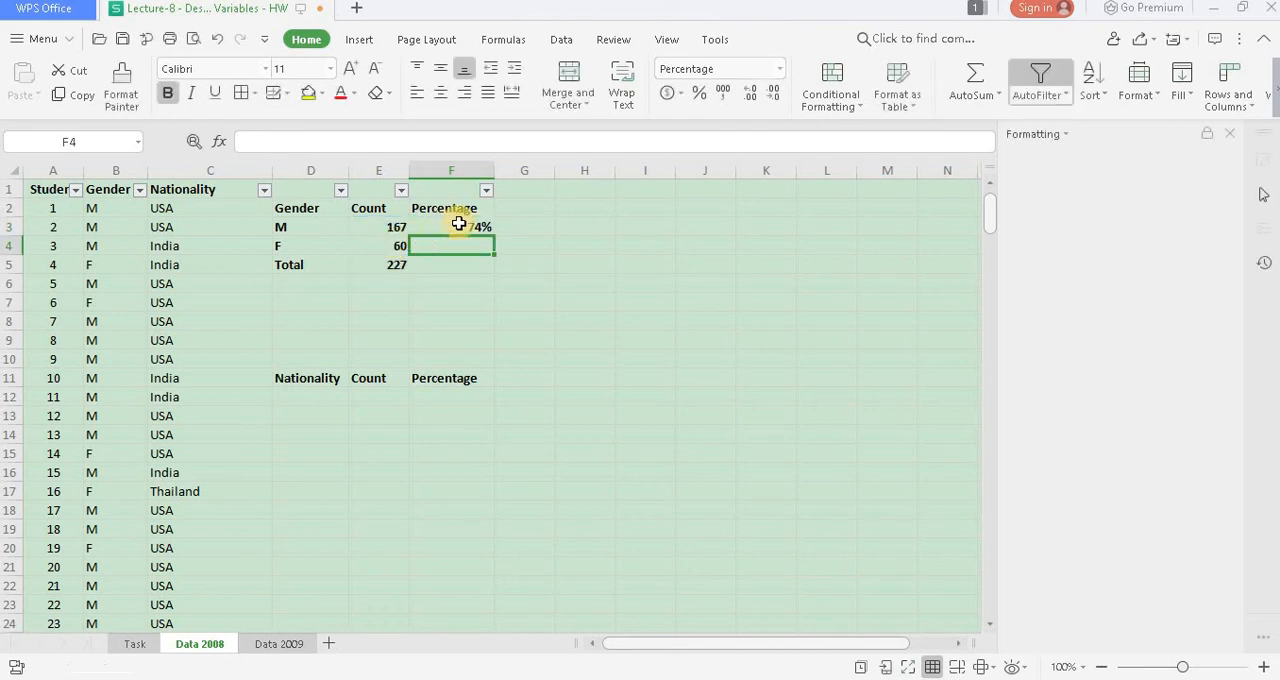
{"action": "left_click", "coordinate": [459, 222]}
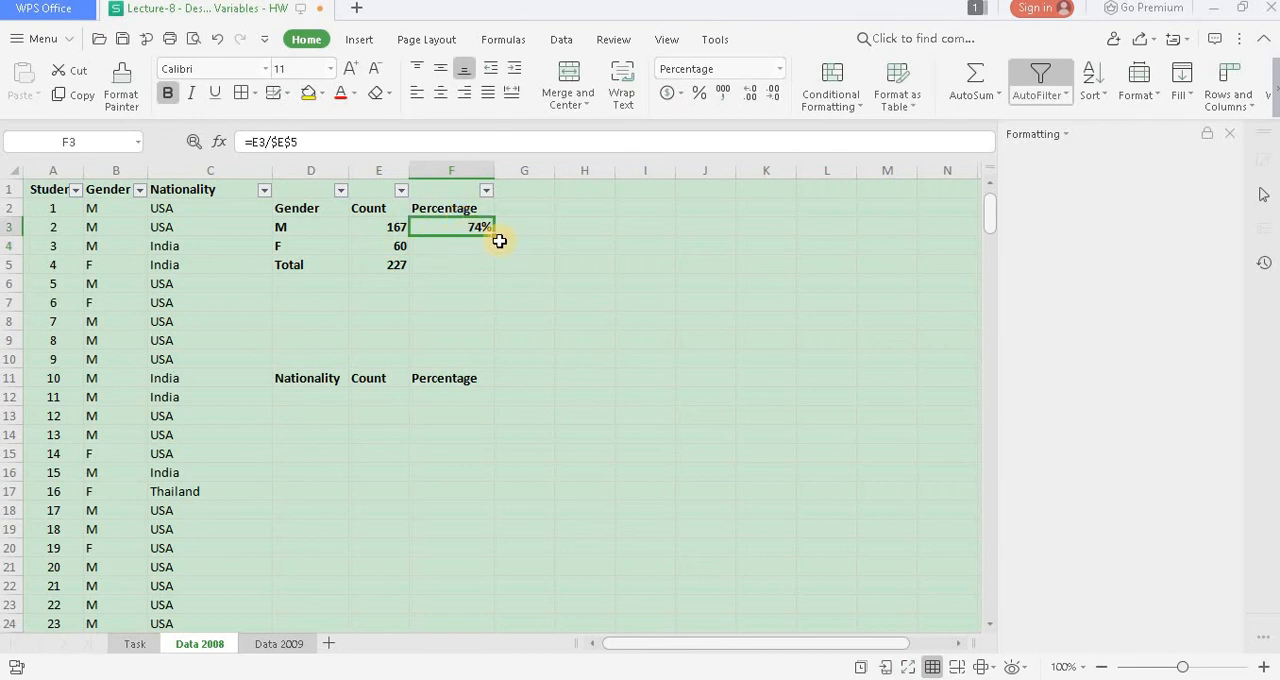
{"action": "left_click_drag", "start_coordinate": [496, 239], "coordinate": [492, 269]}
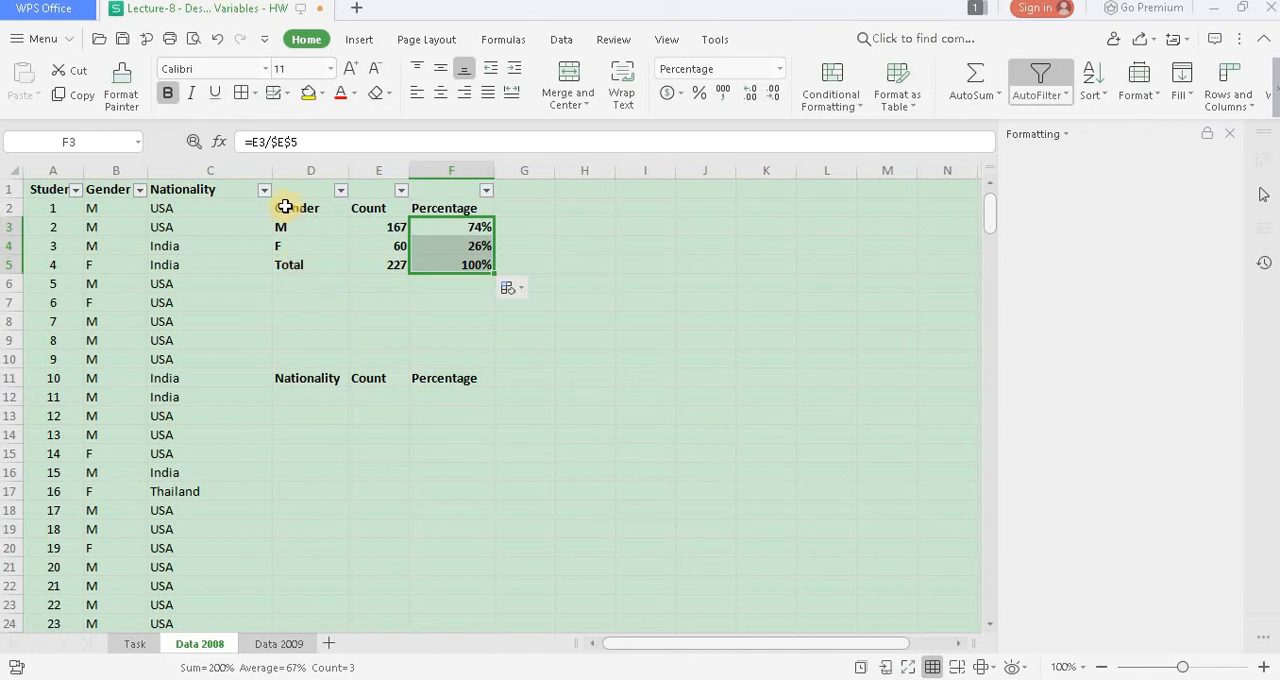
- Insert a column chart of the gender counts in D2:E4 and place it beside the Percentage column, starting near G1
{"action": "left_click_drag", "start_coordinate": [290, 208], "coordinate": [371, 246]}
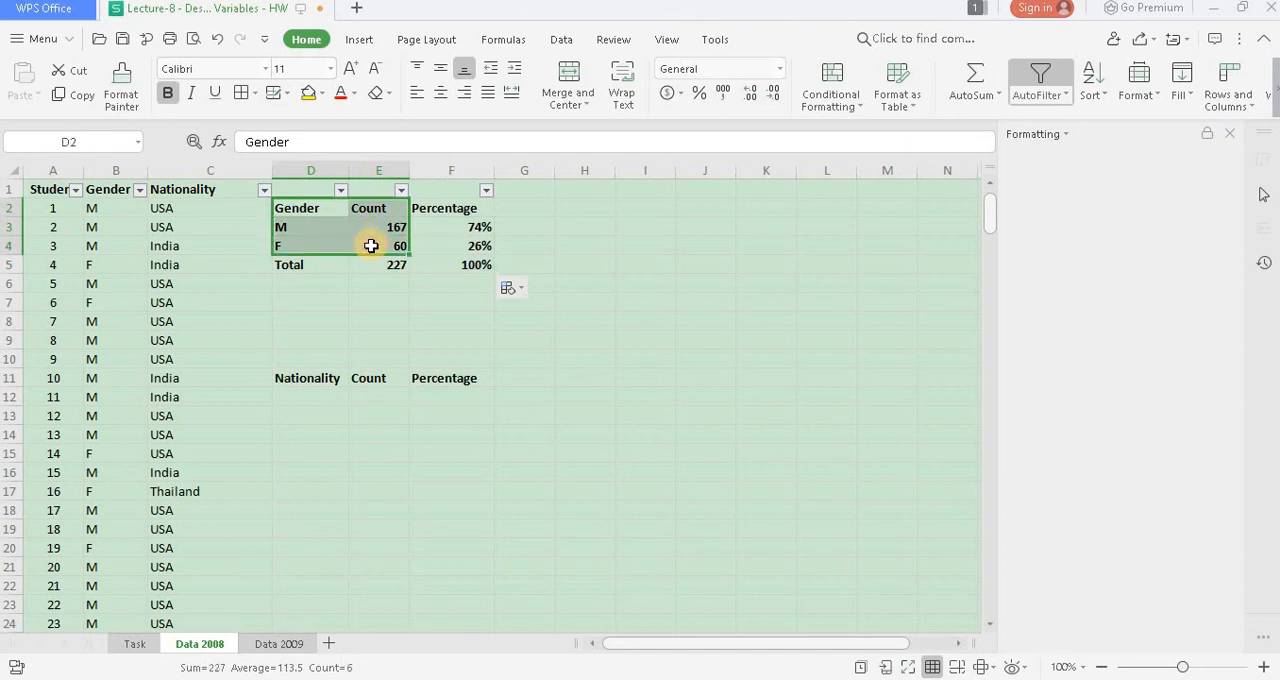
{"action": "left_click", "coordinate": [358, 42]}
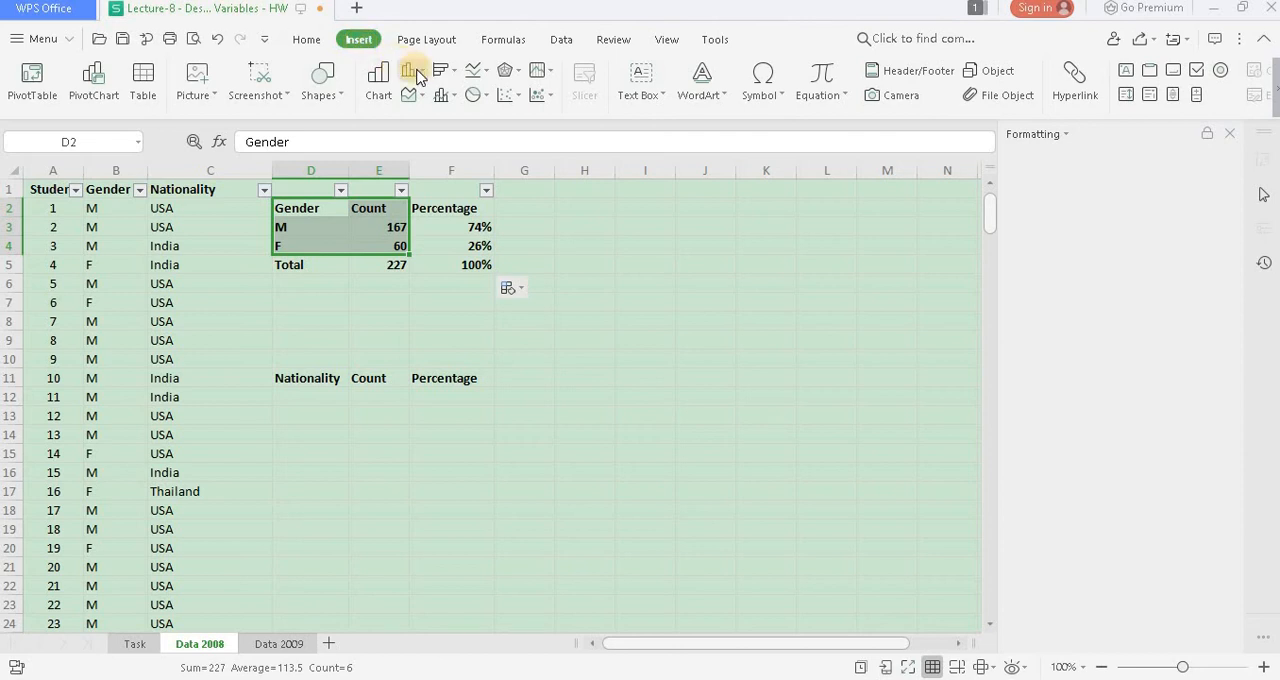
{"action": "left_click", "coordinate": [419, 77]}
{"action": "left_click", "coordinate": [428, 132]}
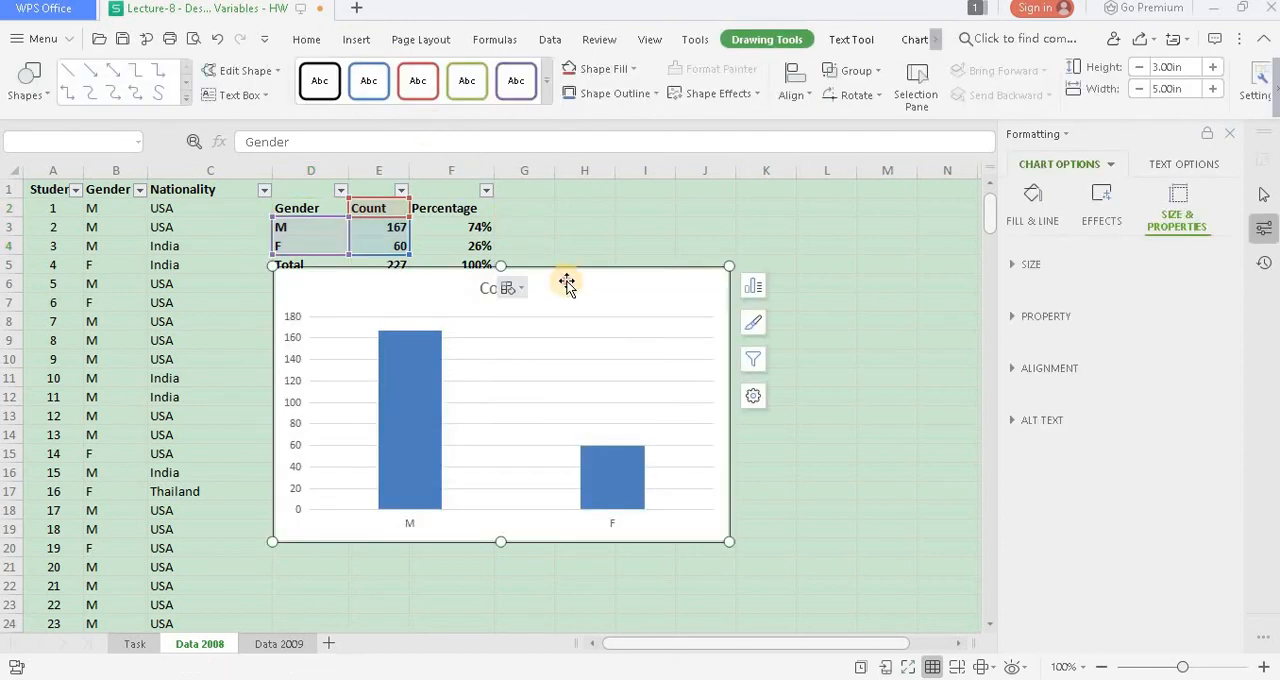
{"action": "left_click_drag", "start_coordinate": [566, 284], "coordinate": [805, 197]}
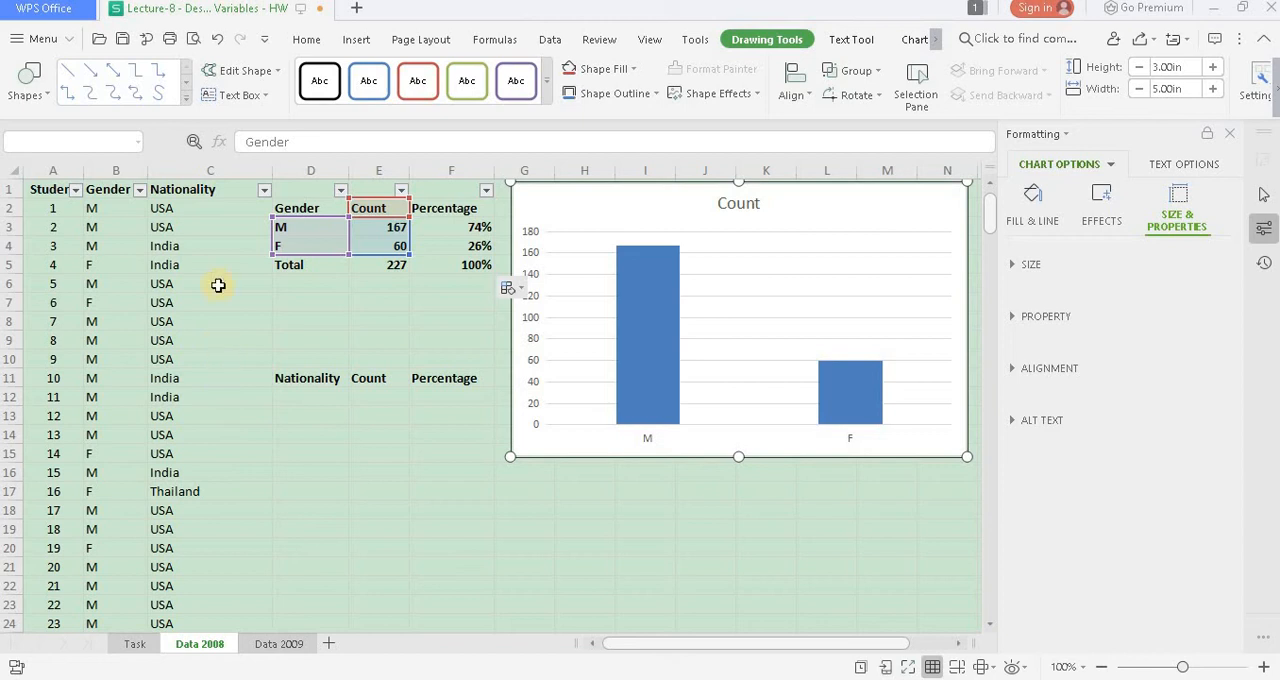
- Review the list of nationalities in the Nationality column's filter and close it without filtering
{"action": "left_click", "coordinate": [265, 192]}
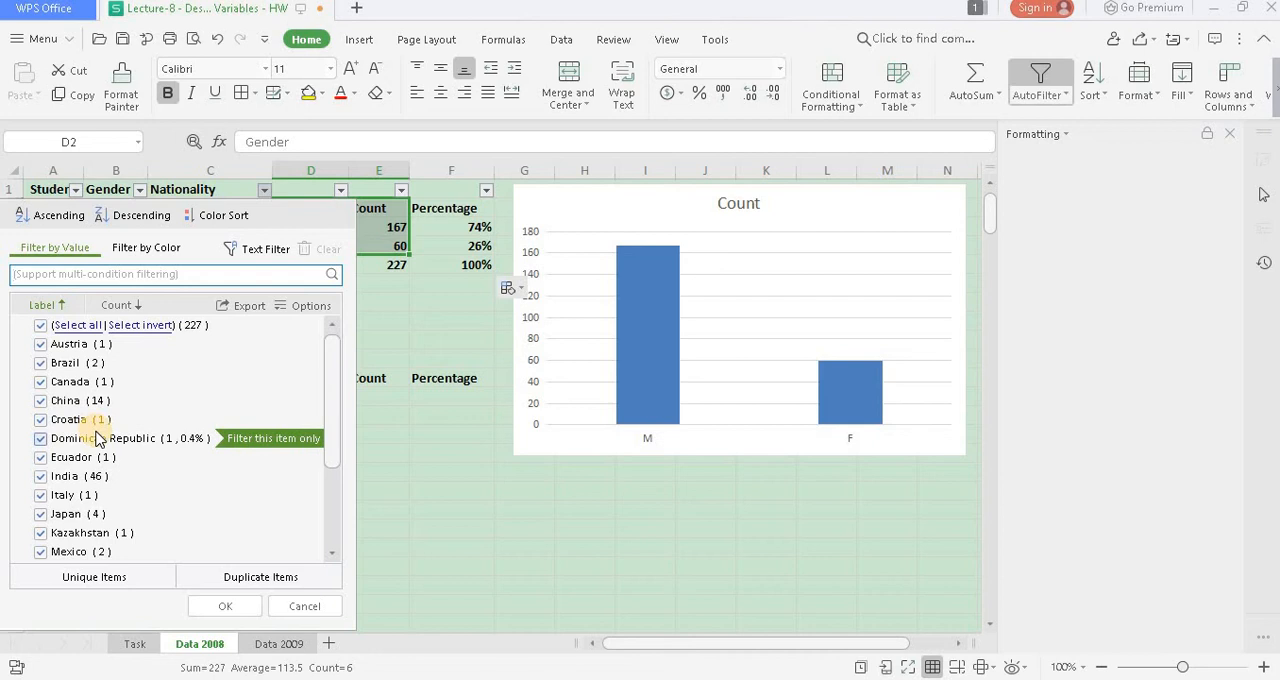
{"action": "scroll", "coordinate": [138, 478], "scroll_direction": "down", "scroll_amount": 3}
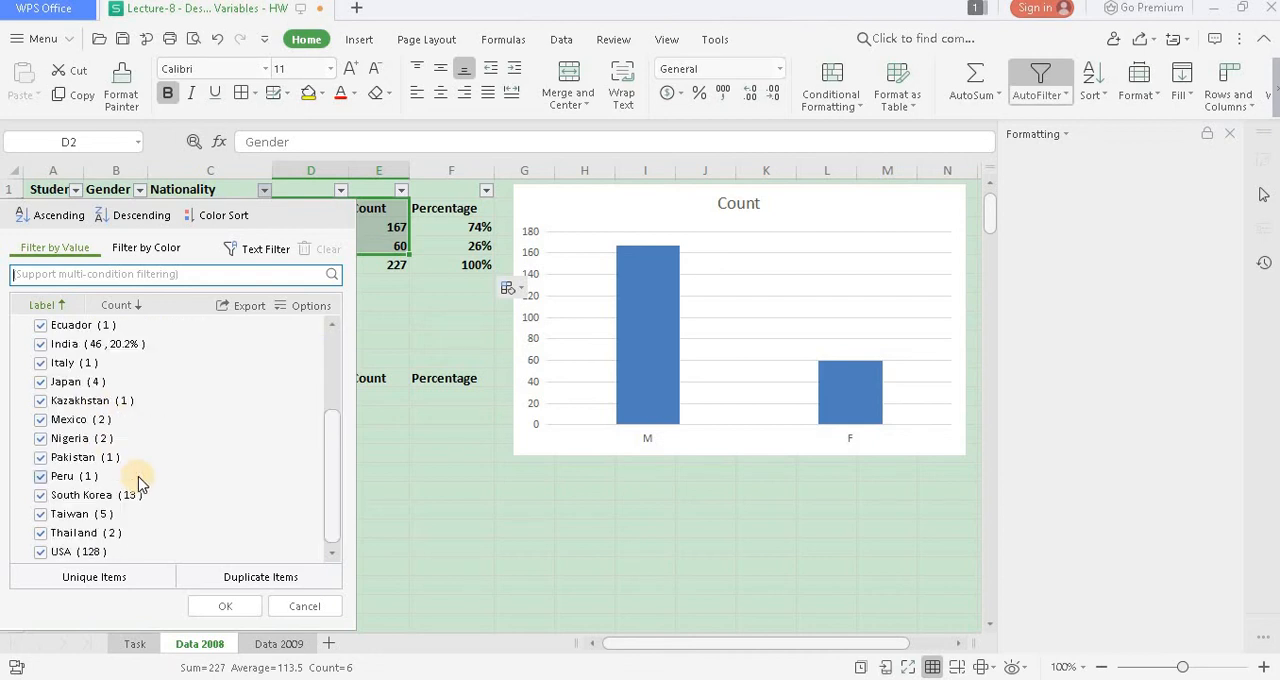
{"action": "scroll", "coordinate": [138, 484], "scroll_direction": "up", "scroll_amount": 3}
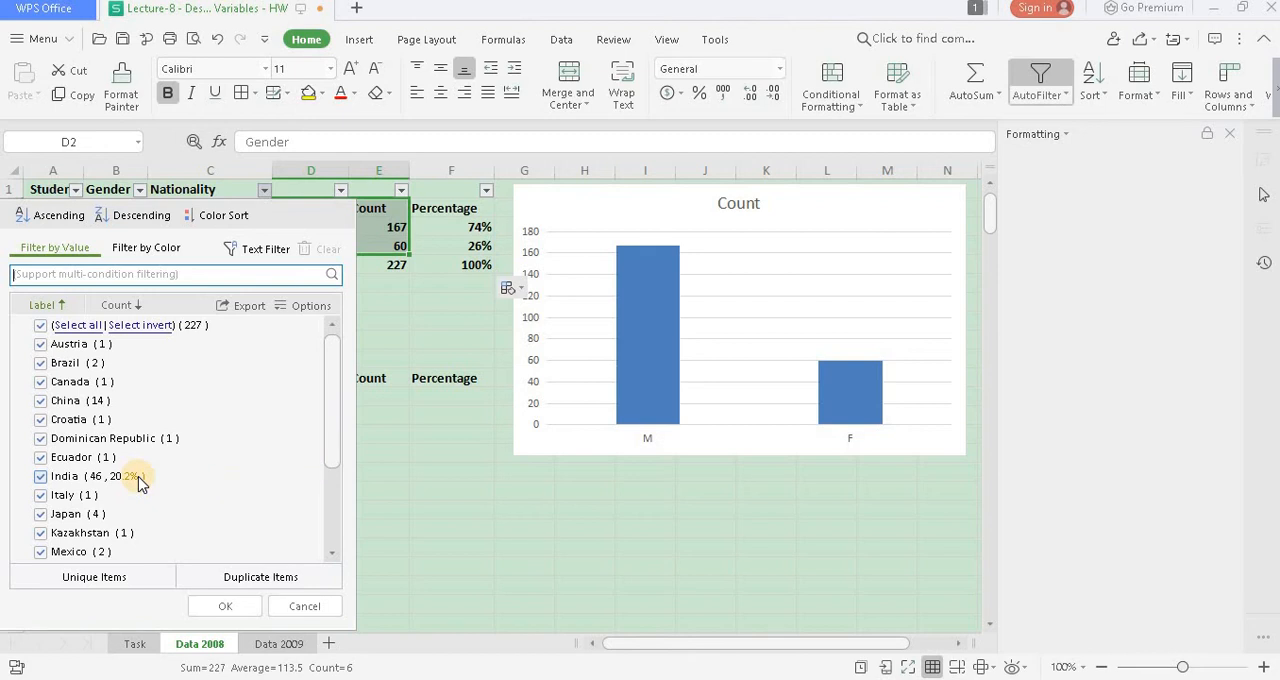
{"action": "scroll", "coordinate": [138, 484], "scroll_direction": "down", "scroll_amount": 3}
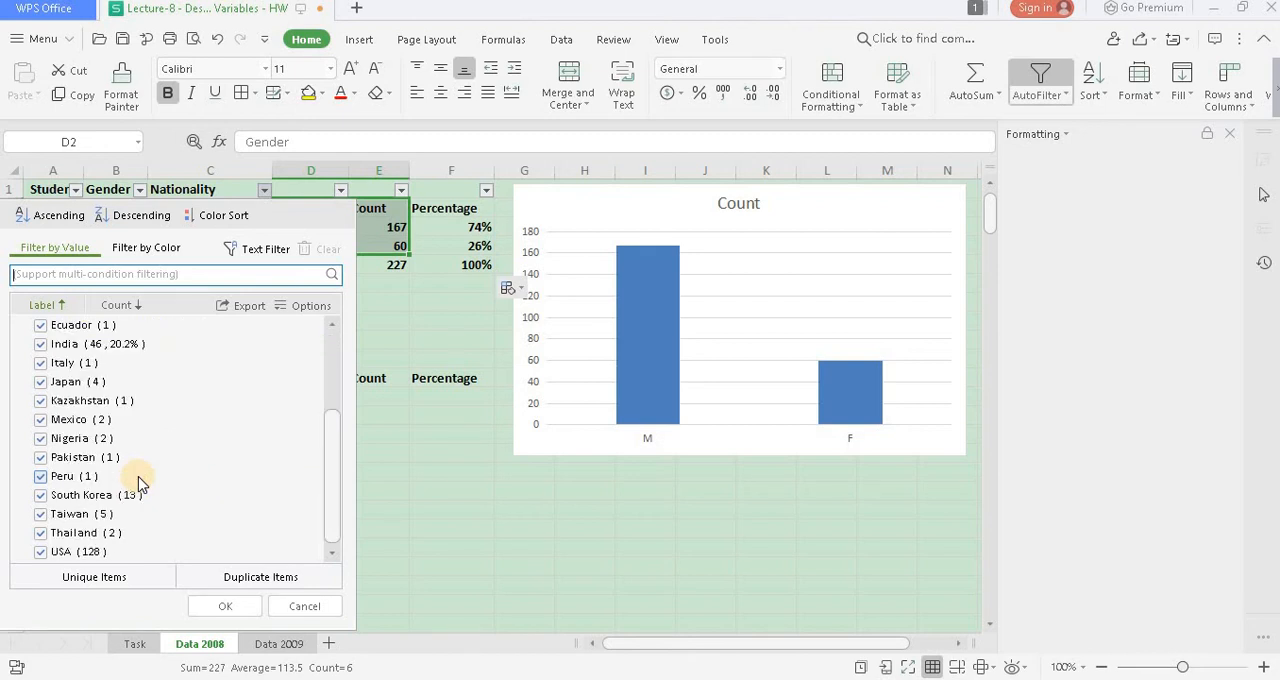
{"action": "left_click", "coordinate": [282, 614]}
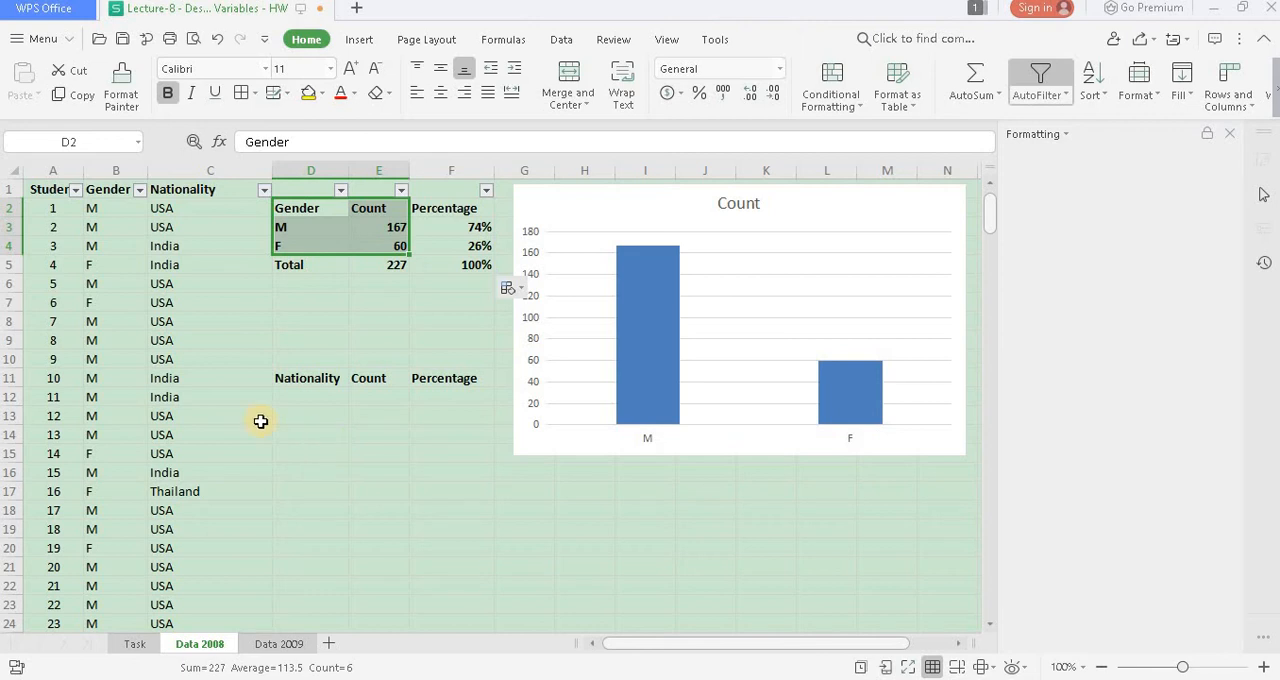
- Enter USA, India and Thailand in D12:D14 under the Nationality heading of the second summary table
{"action": "left_click", "coordinate": [291, 401]}
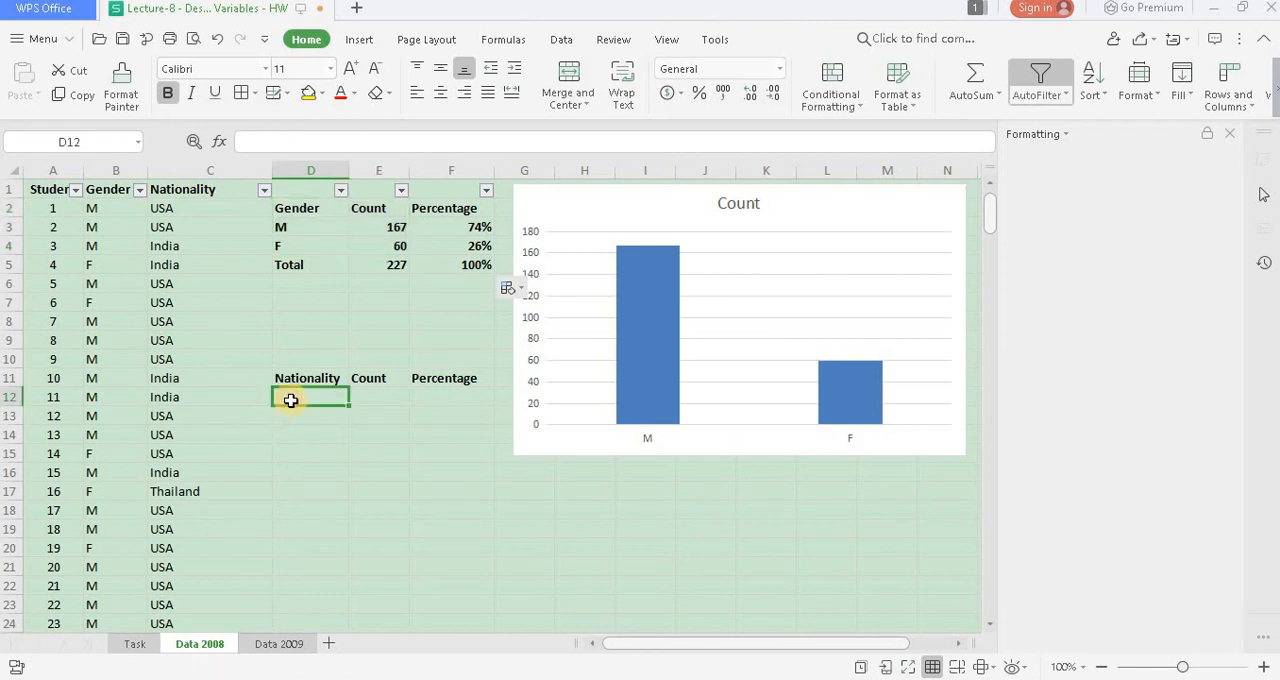
{"action": "type", "text": "USA"}
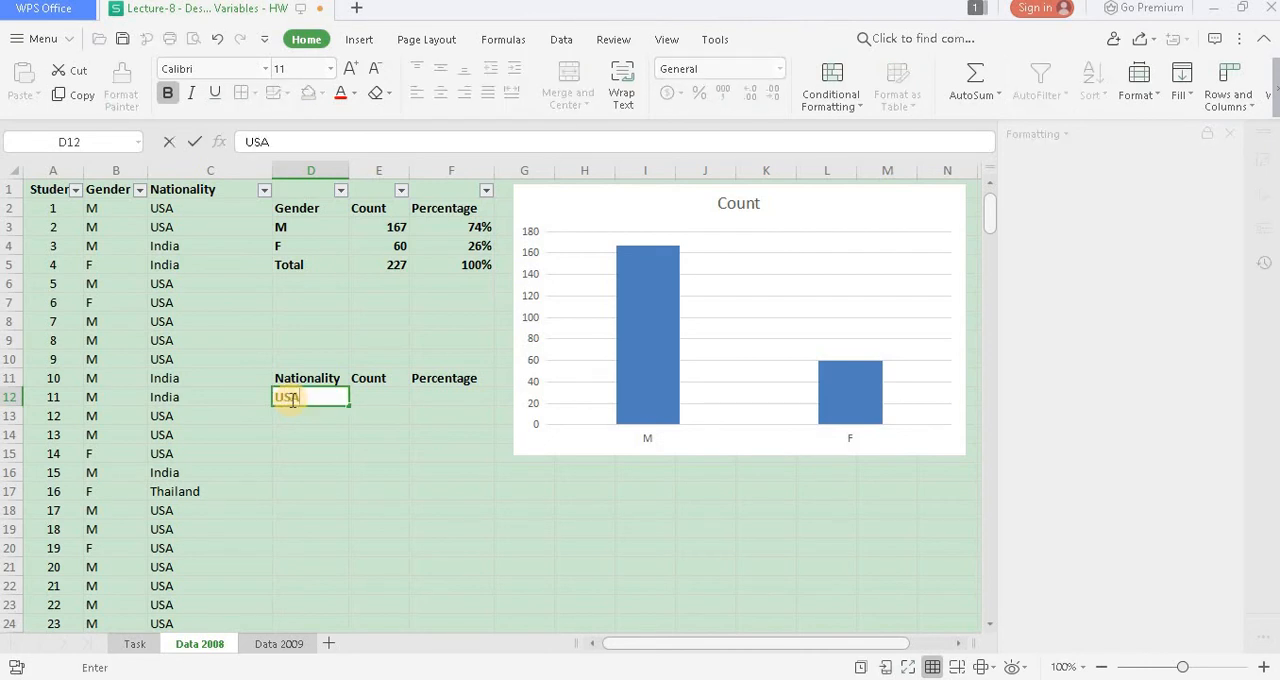
{"action": "key", "text": "Return"}
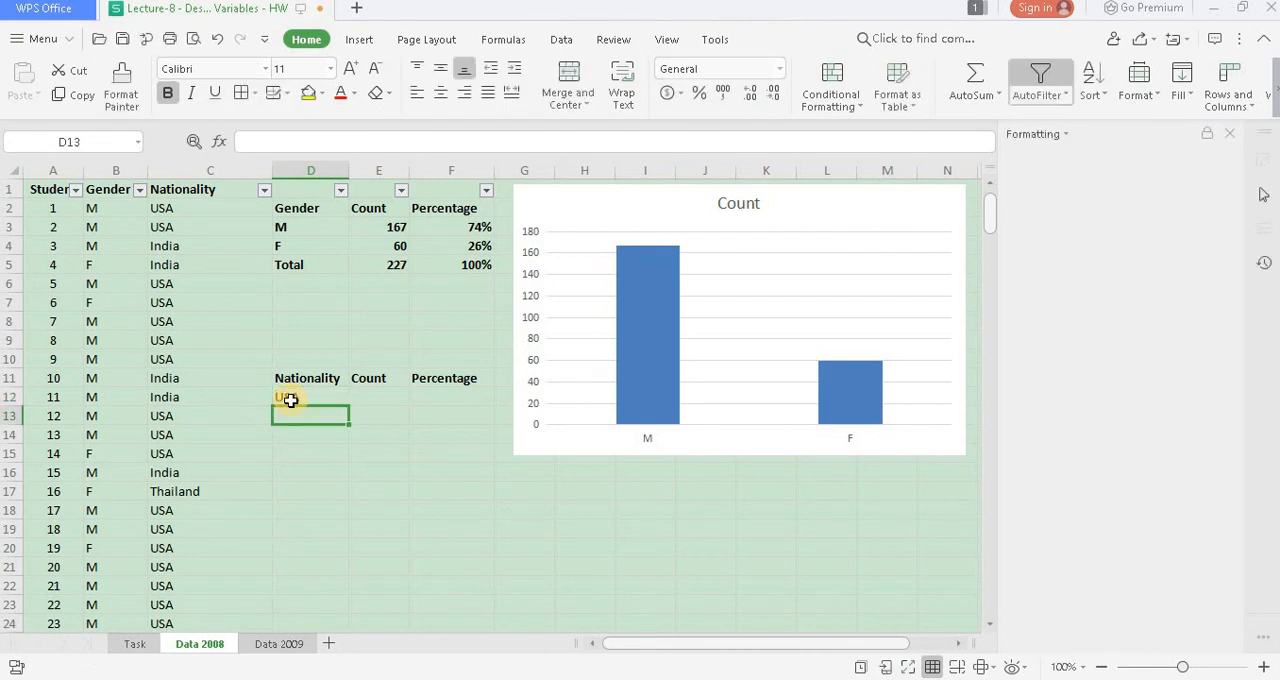
{"action": "type", "text": "India"}
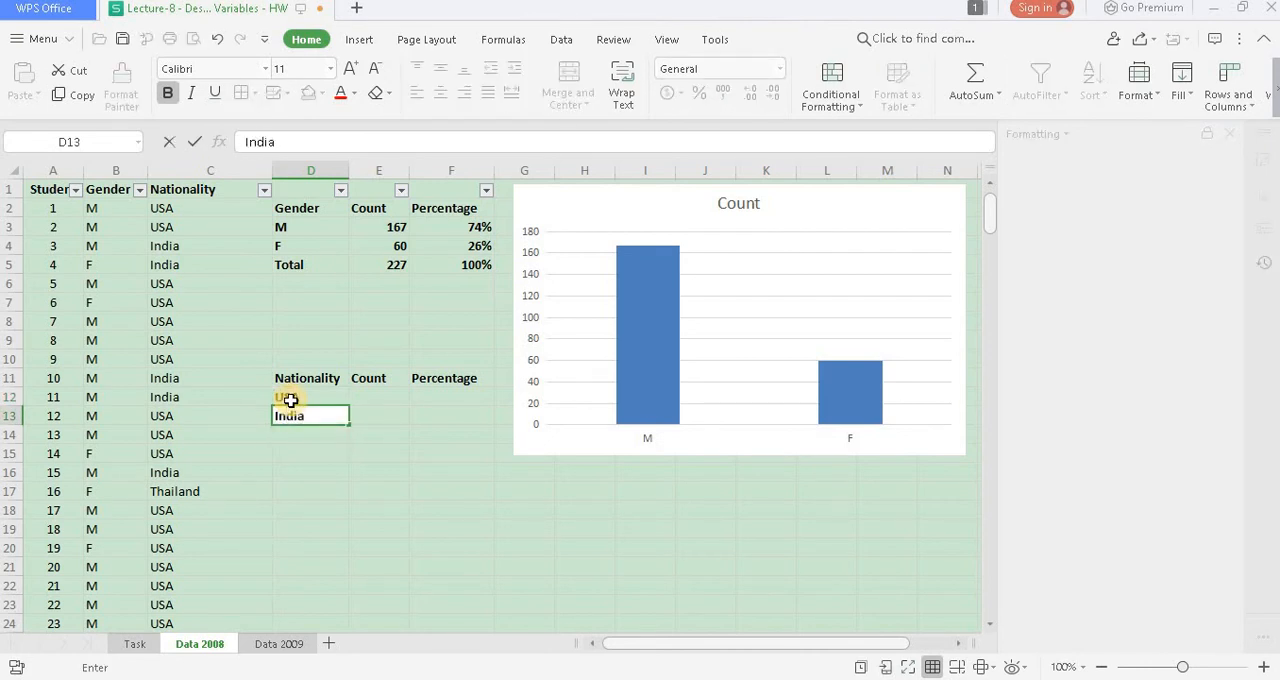
{"action": "key", "text": "Return"}
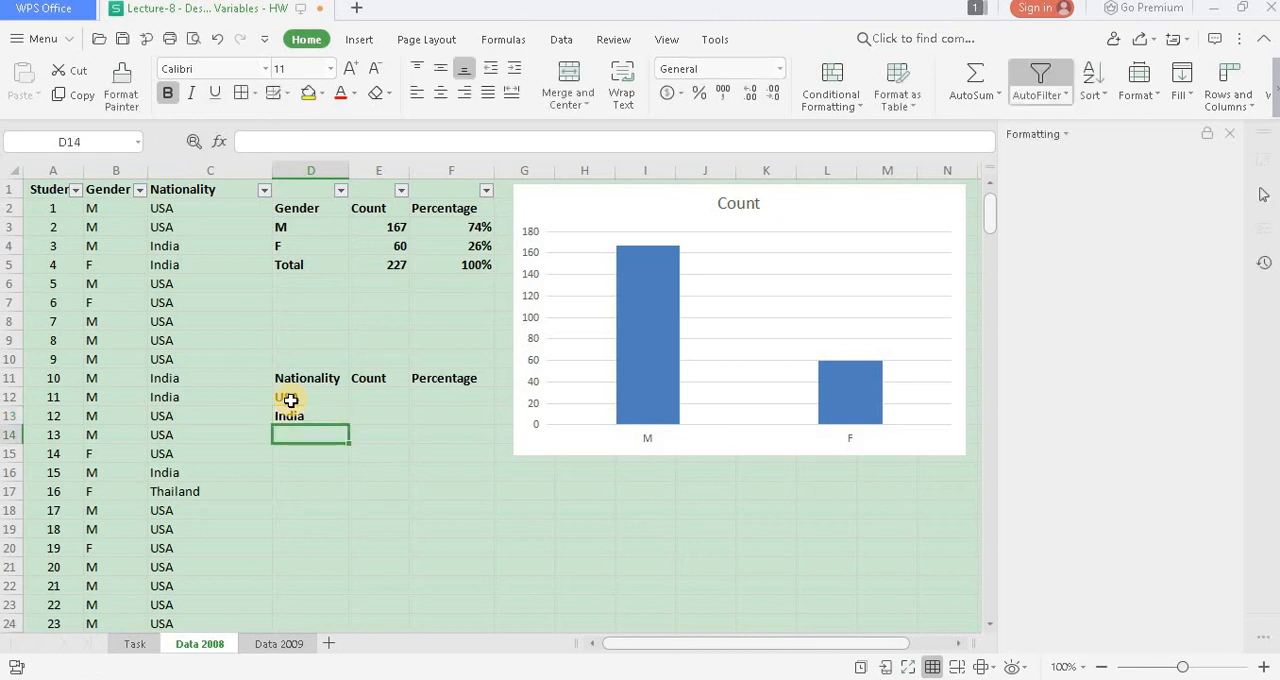
{"action": "type", "text": "Th"}
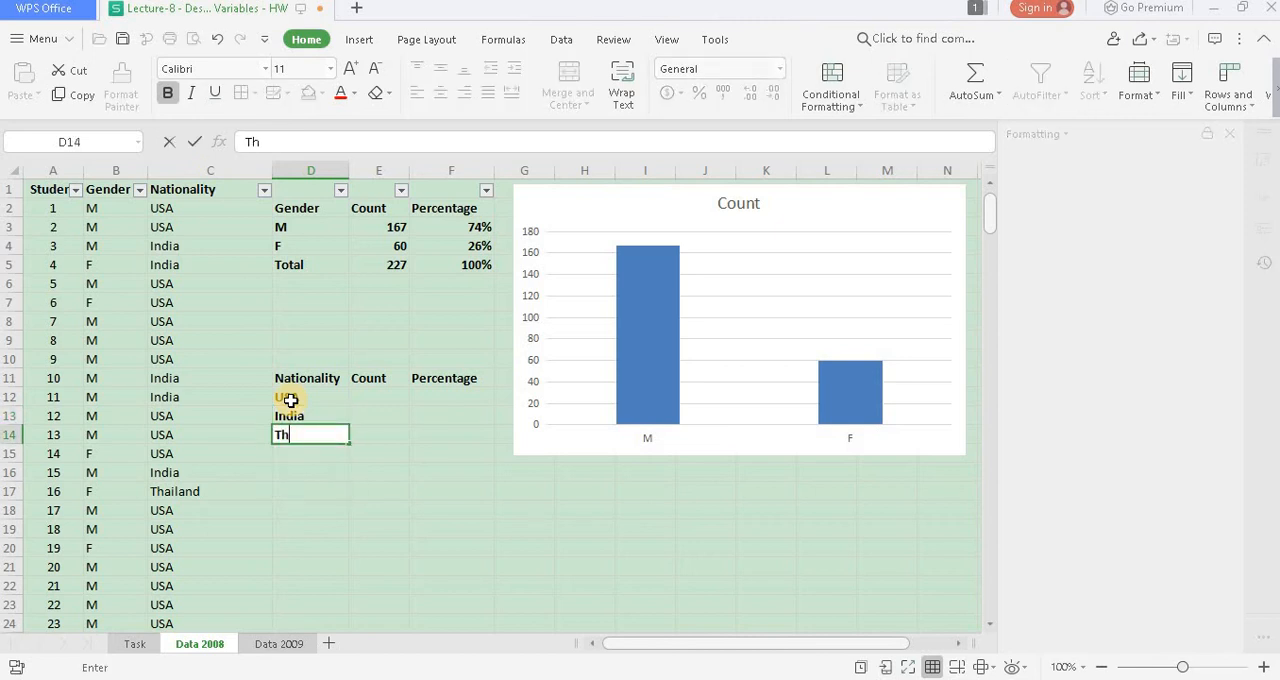
{"action": "type", "text": "ailand"}
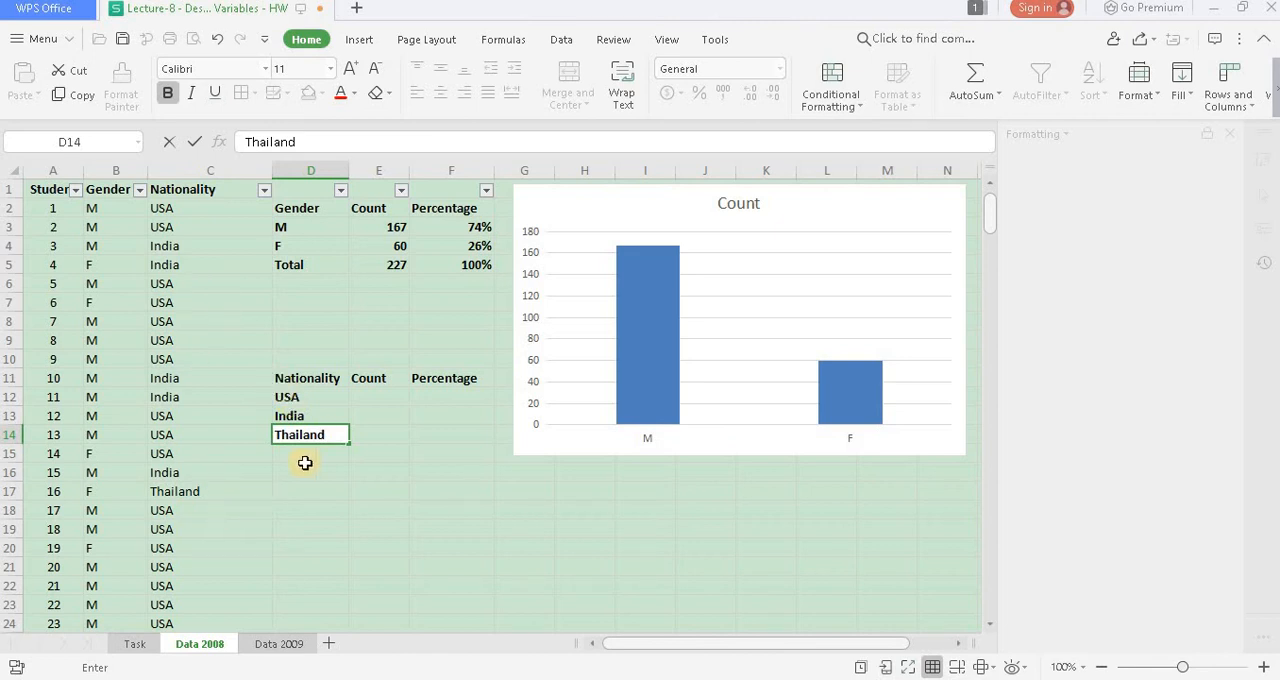
- Count the USA students in E12 with =COUNTIF($C$2:$C$228,D12)
{"action": "left_click", "coordinate": [383, 397]}
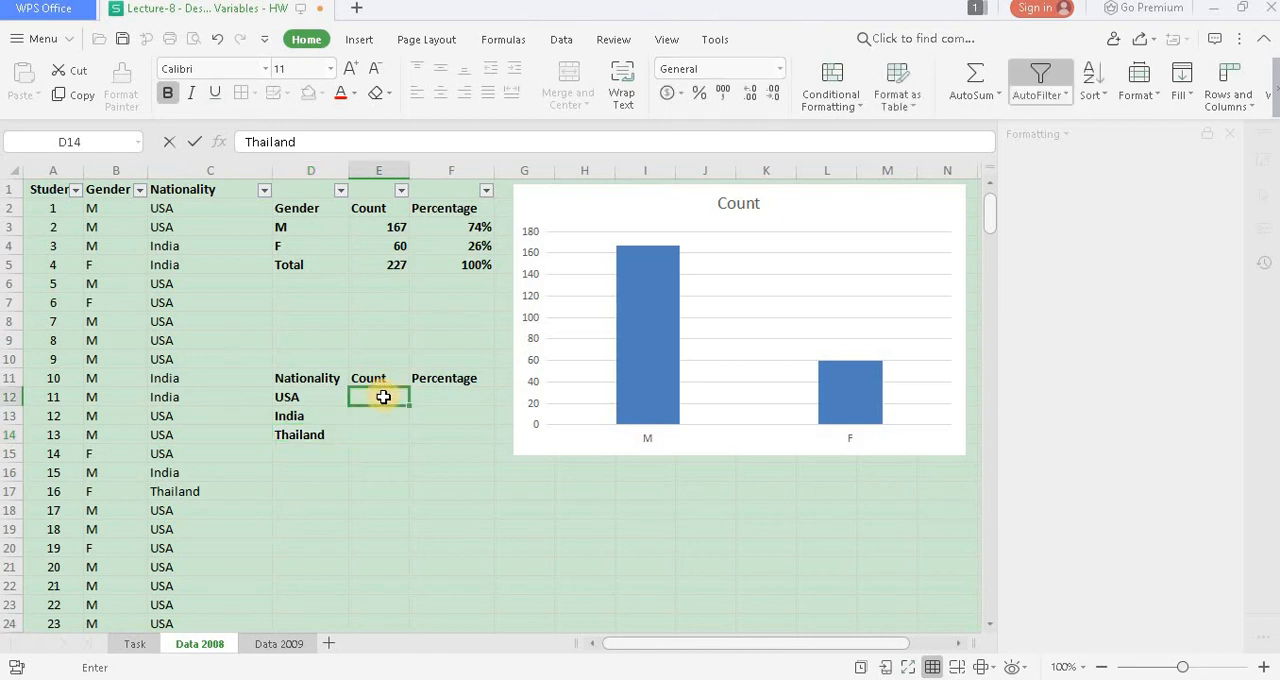
{"action": "type", "text": "="}
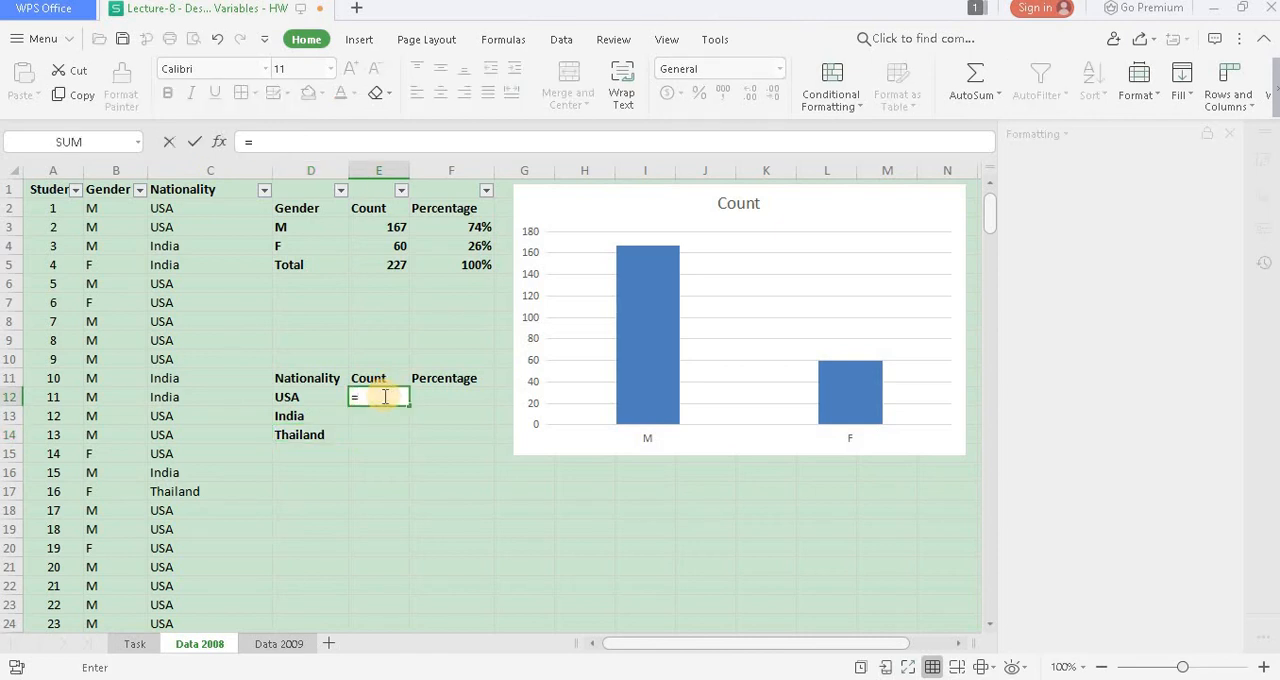
{"action": "type", "text": "cou"}
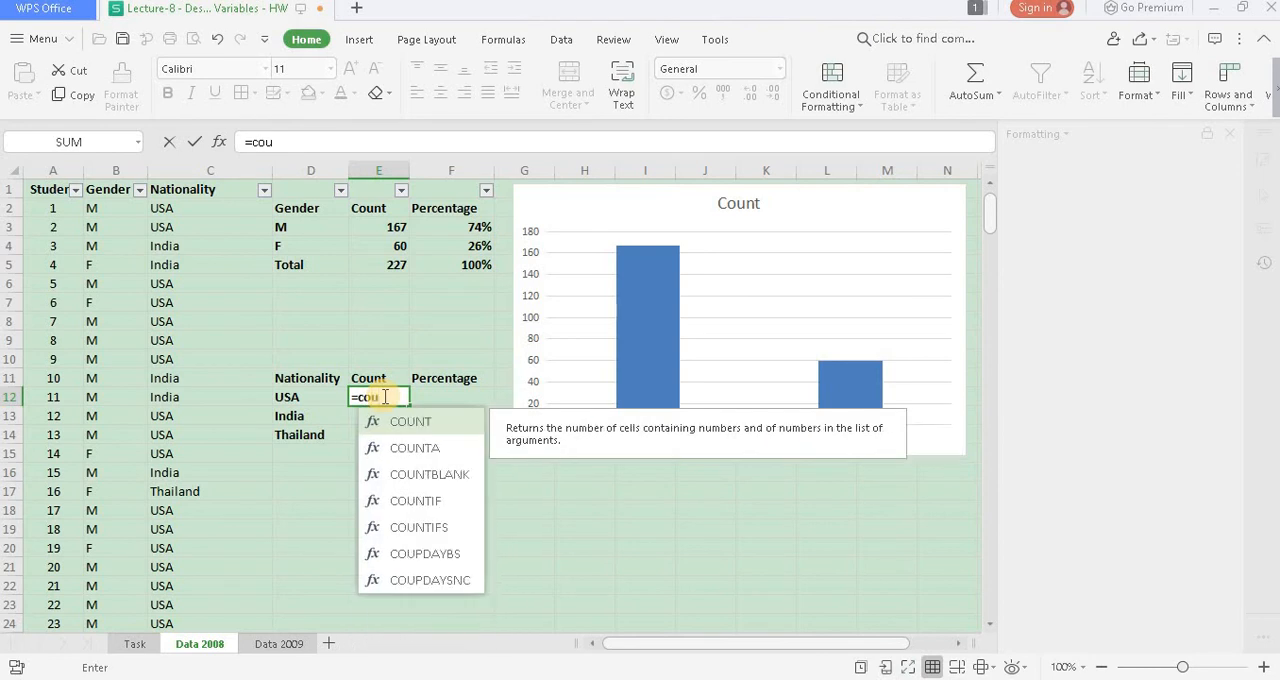
{"action": "type", "text": "ntif"}
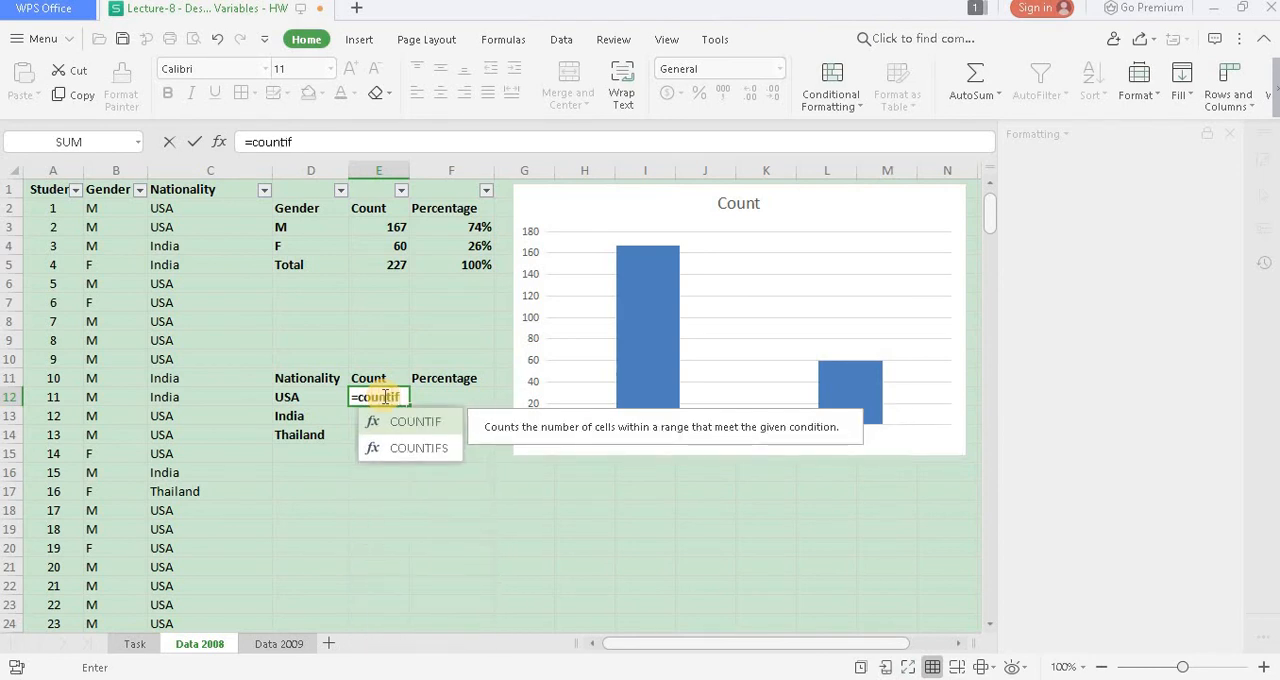
{"action": "type", "text": "("}
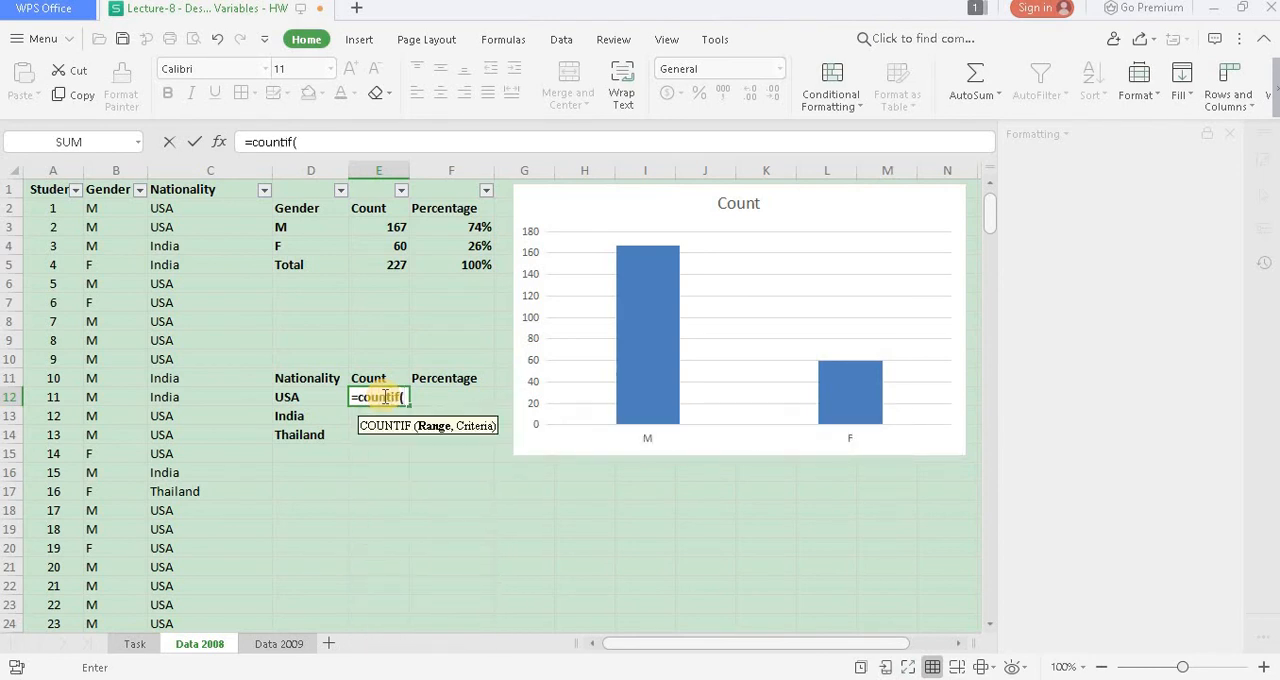
{"action": "left_click", "coordinate": [173, 207]}
{"action": "key", "text": "ctrl+shift+Down"}
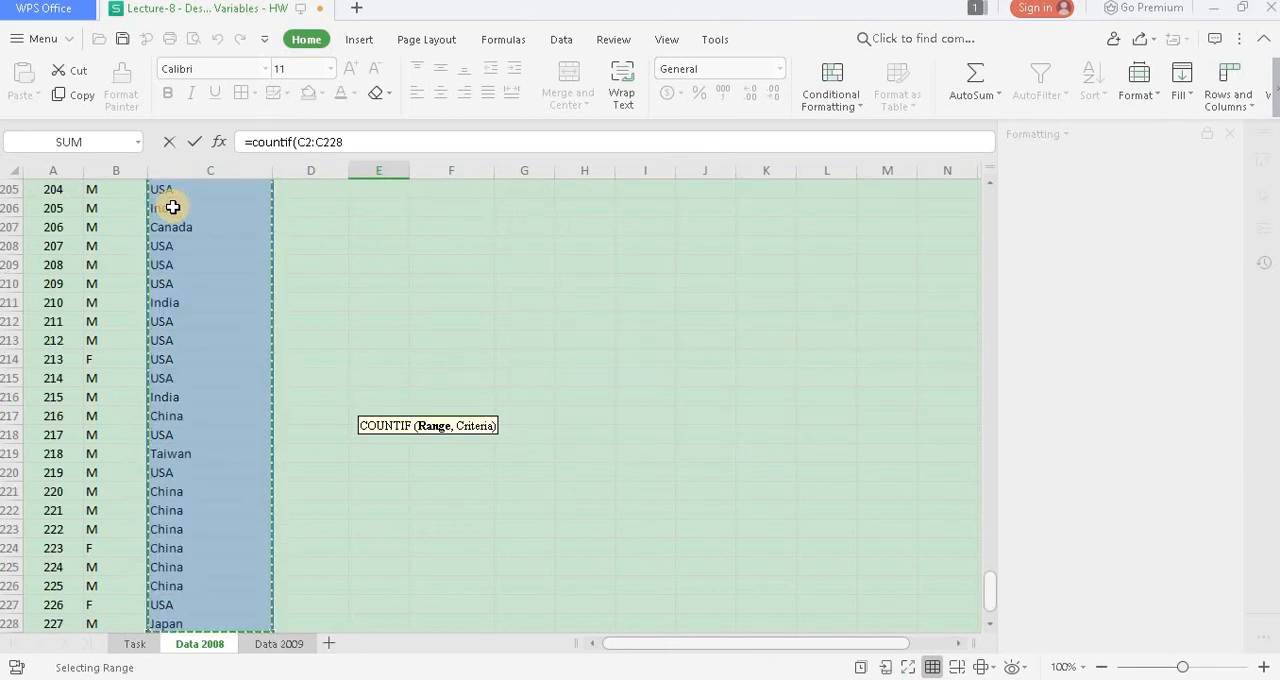
{"action": "key", "text": "F4"}
{"action": "type", "text": ","}
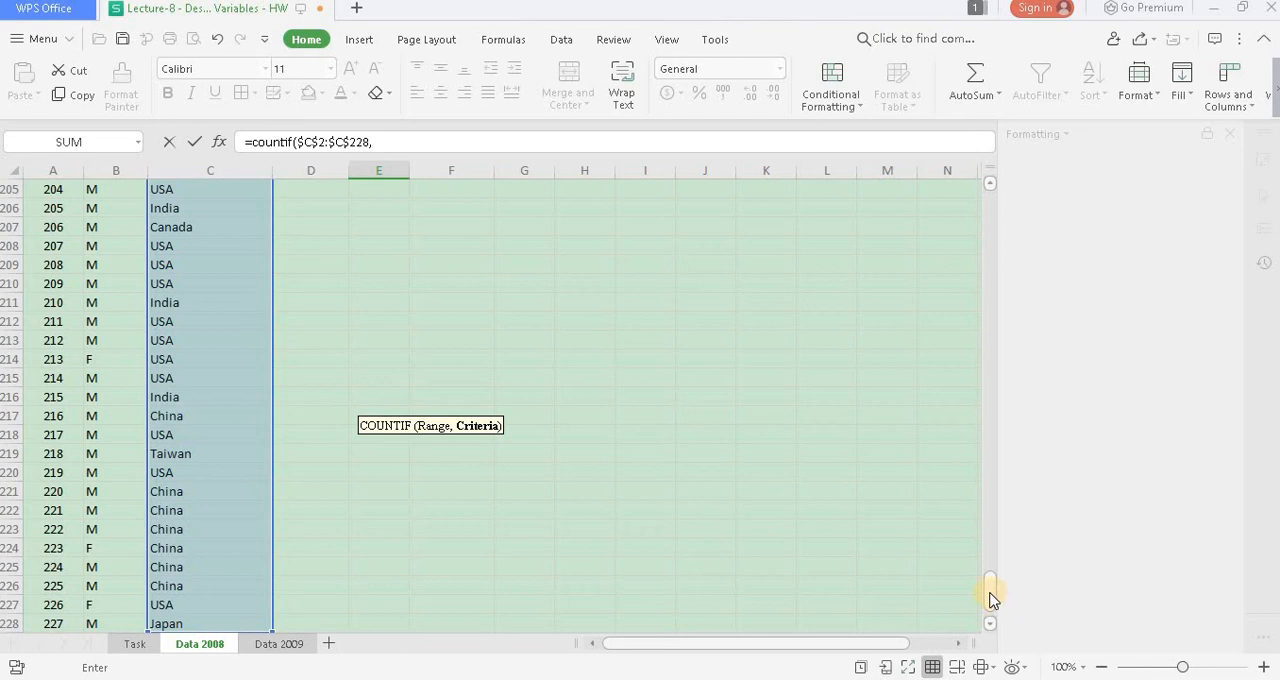
{"action": "left_click_drag", "start_coordinate": [991, 594], "coordinate": [983, 202]}
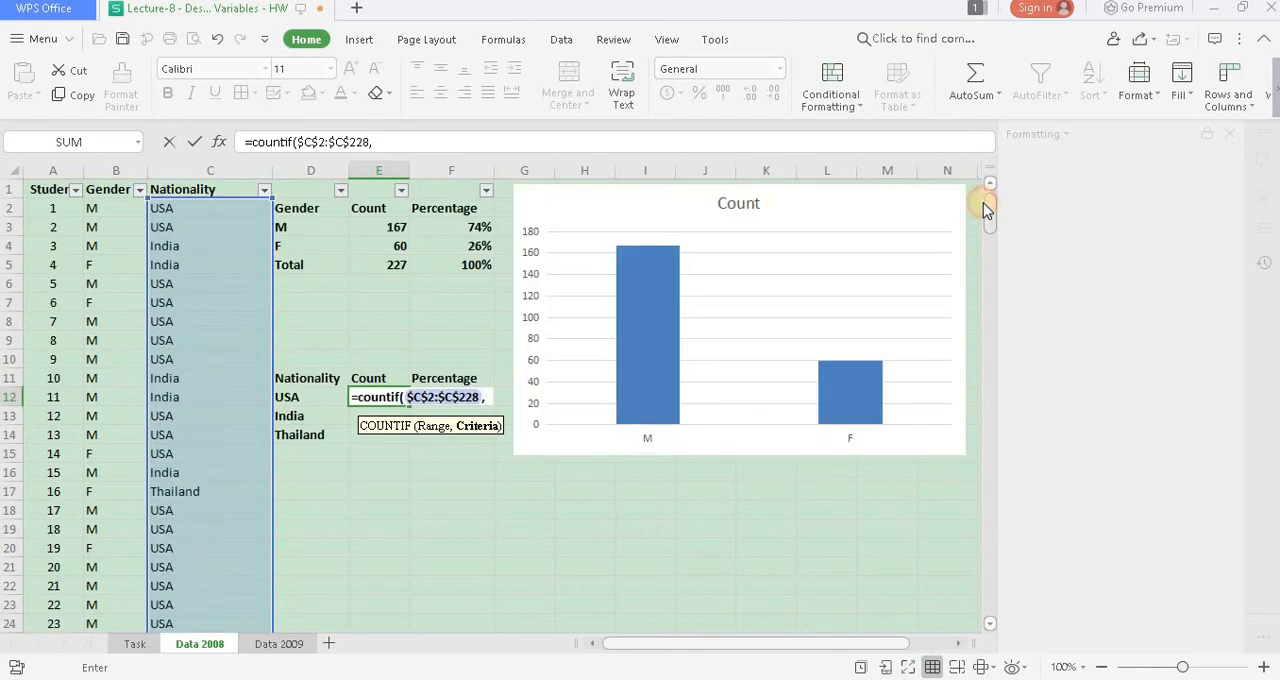
{"action": "left_click", "coordinate": [307, 396]}
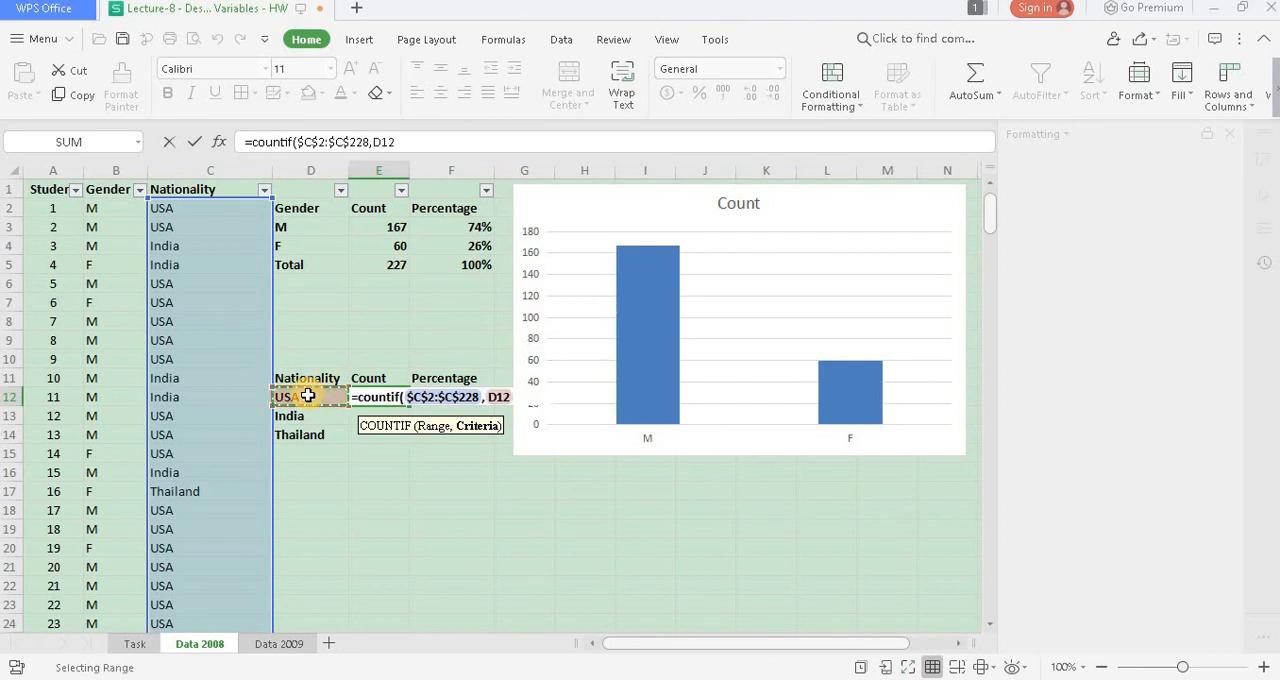
{"action": "key", "text": "Return"}
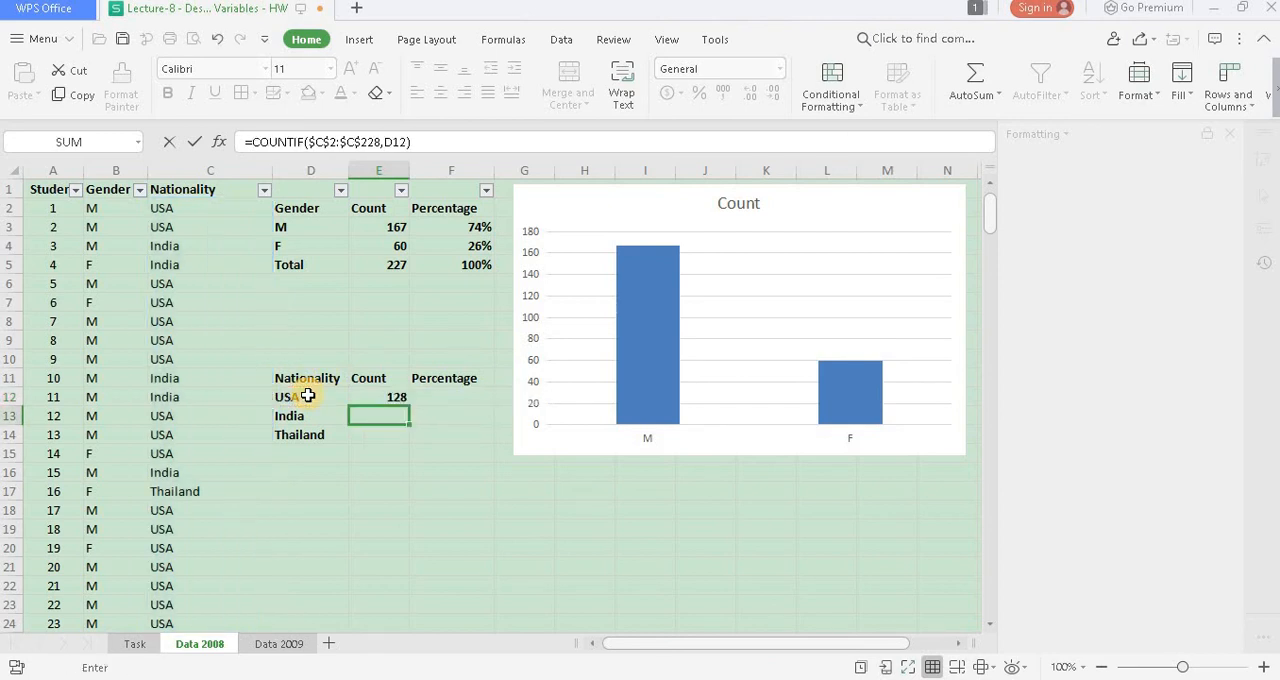
- Fill the USA count formula down to the India and Thailand rows and look through the remaining nationalities in column C
{"action": "left_click", "coordinate": [370, 399]}
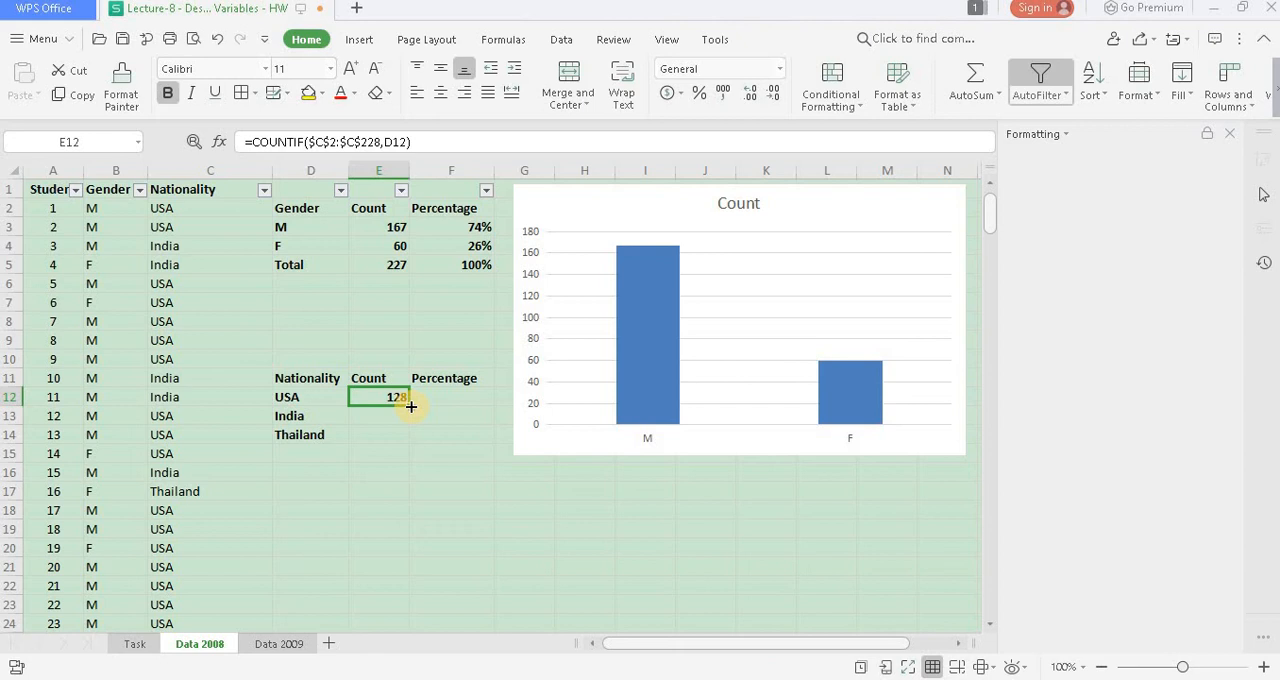
{"action": "left_click_drag", "start_coordinate": [411, 407], "coordinate": [409, 440]}
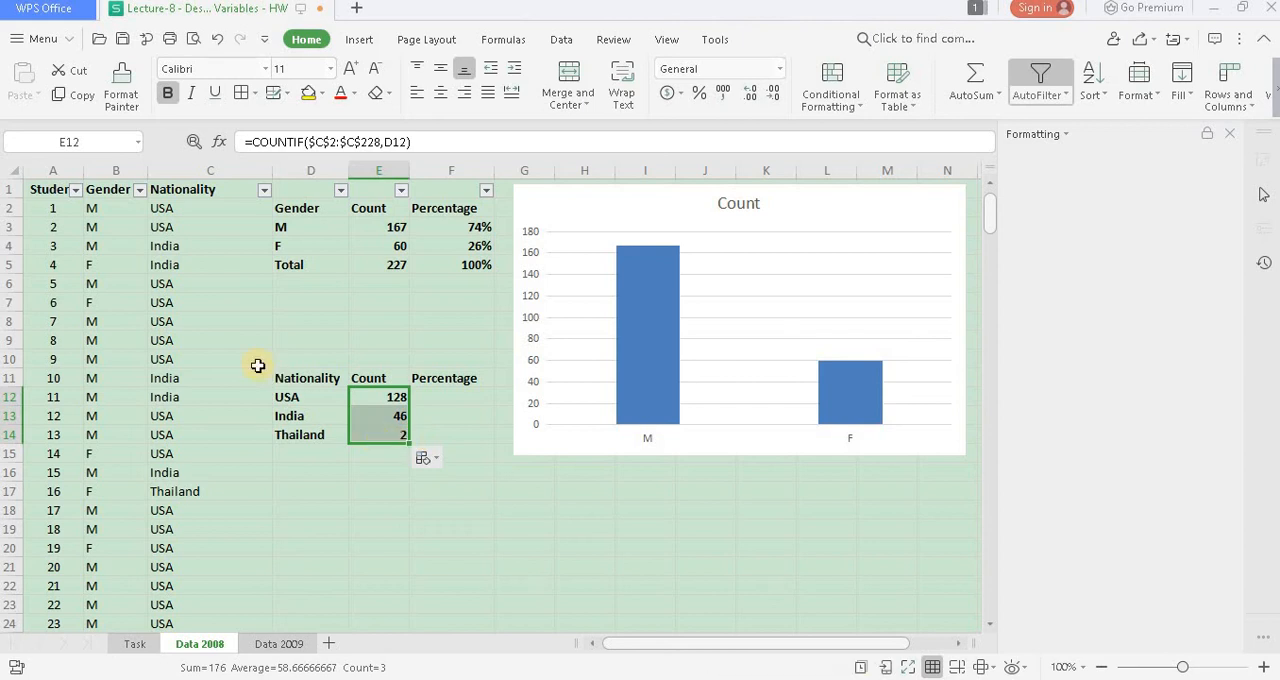
{"action": "scroll", "coordinate": [207, 428], "scroll_direction": "down", "scroll_amount": 7}
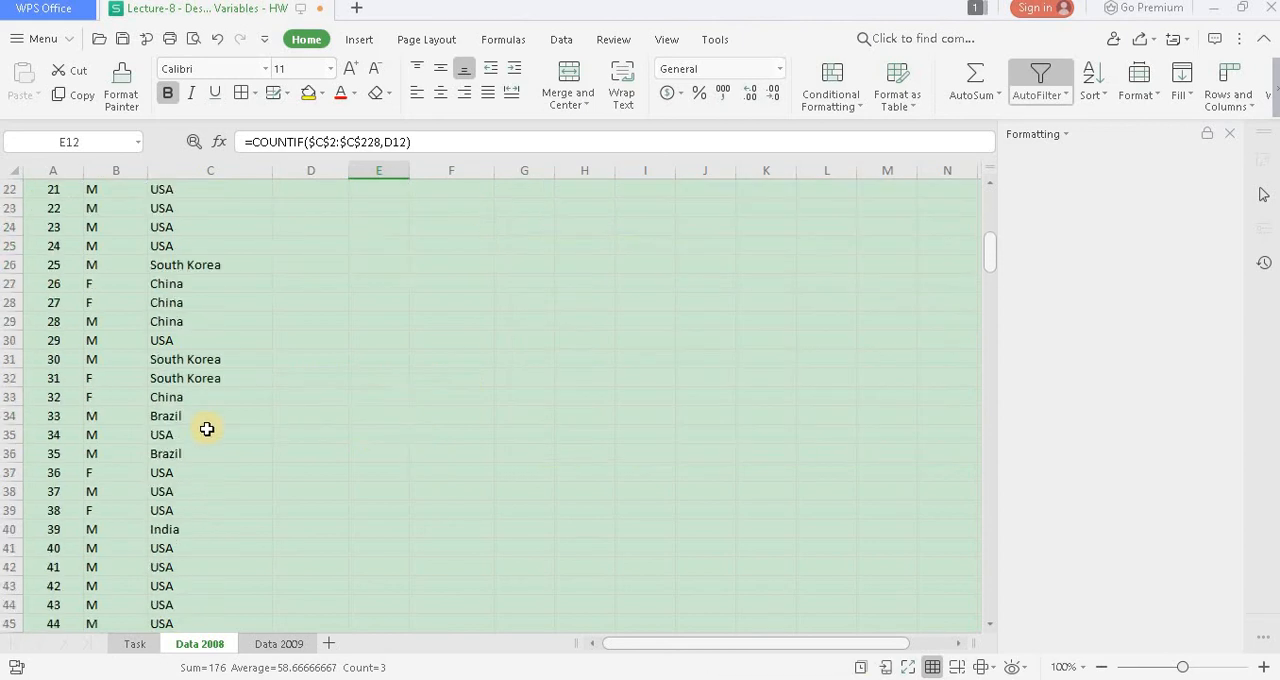
{"action": "scroll", "coordinate": [207, 428], "scroll_direction": "down", "scroll_amount": 20}
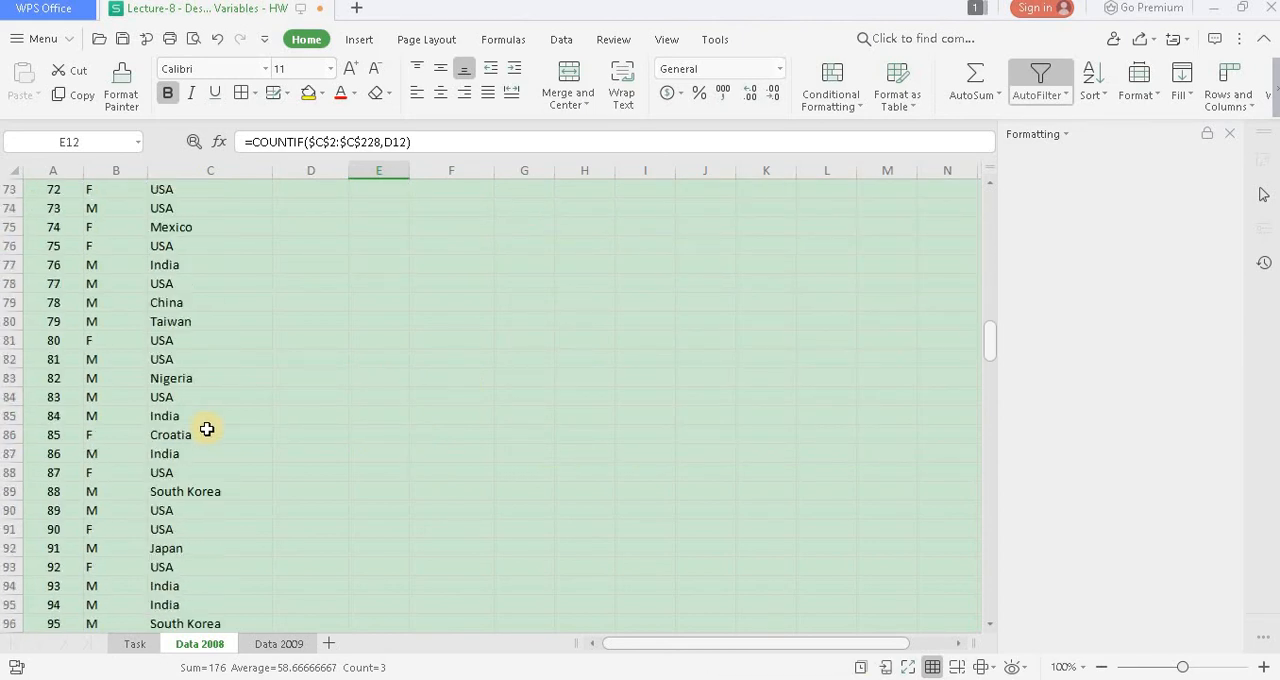
{"action": "scroll", "coordinate": [207, 428], "scroll_direction": "up", "scroll_amount": 20}
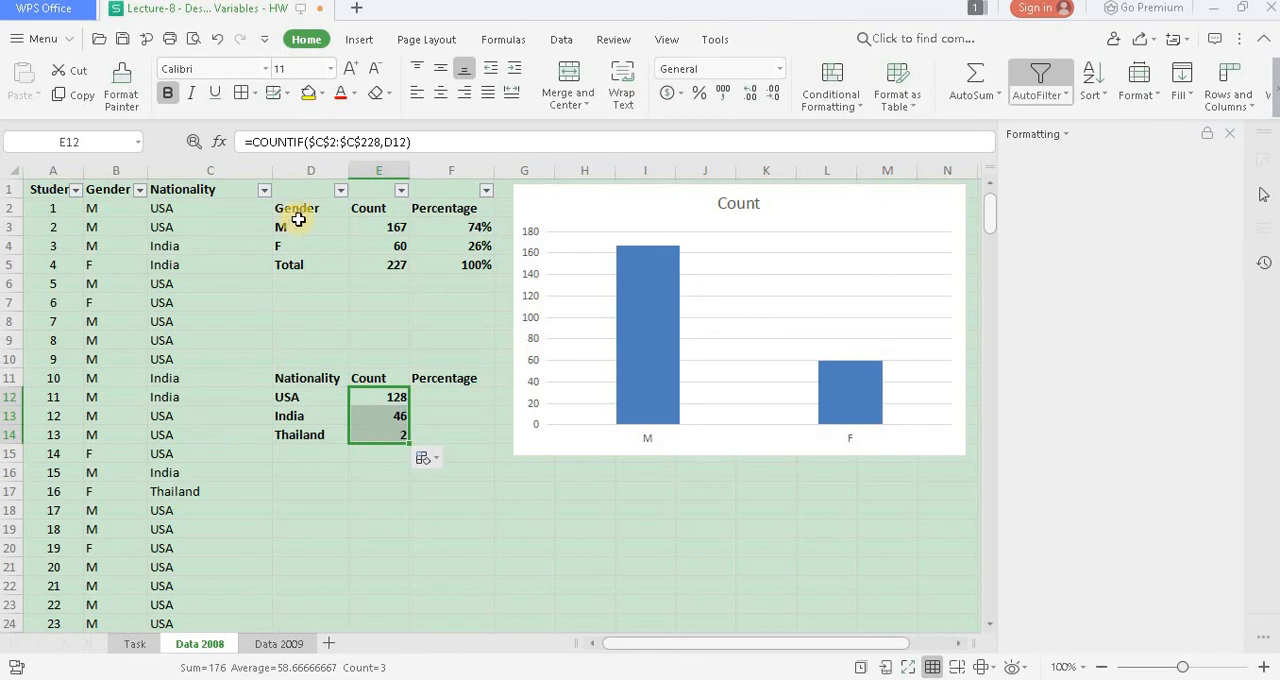
{"action": "left_click", "coordinate": [359, 41]}
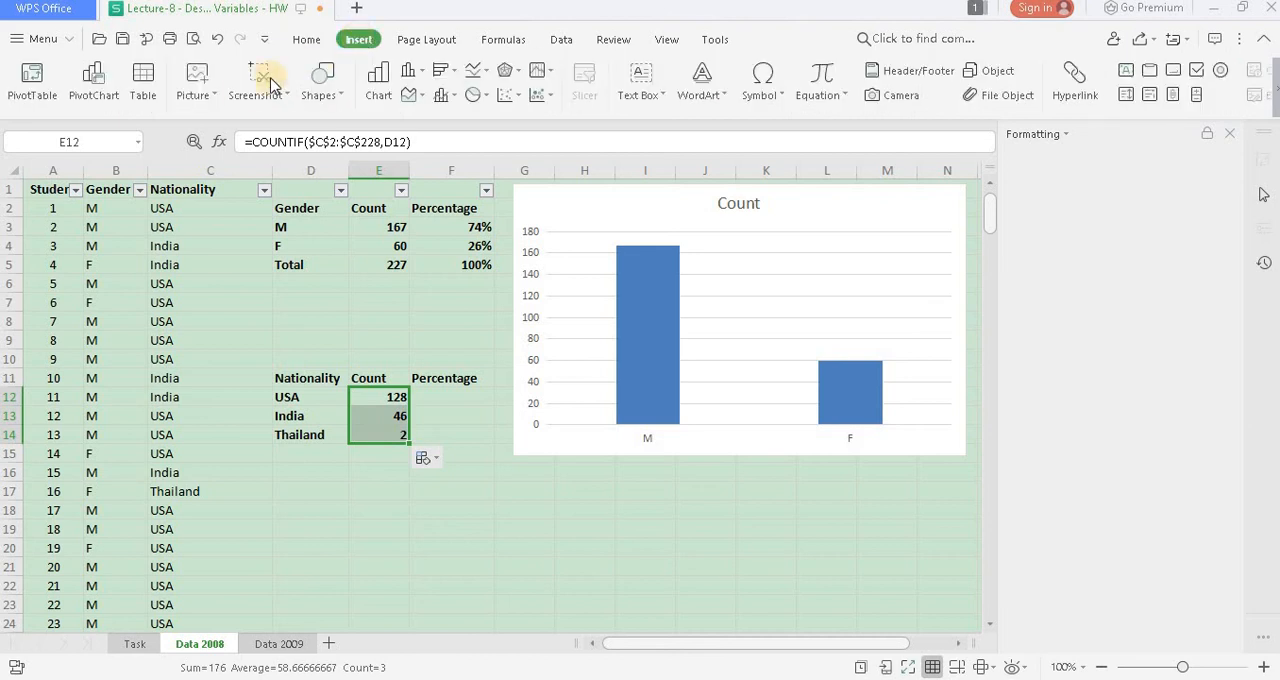
{"action": "left_click", "coordinate": [34, 92]}
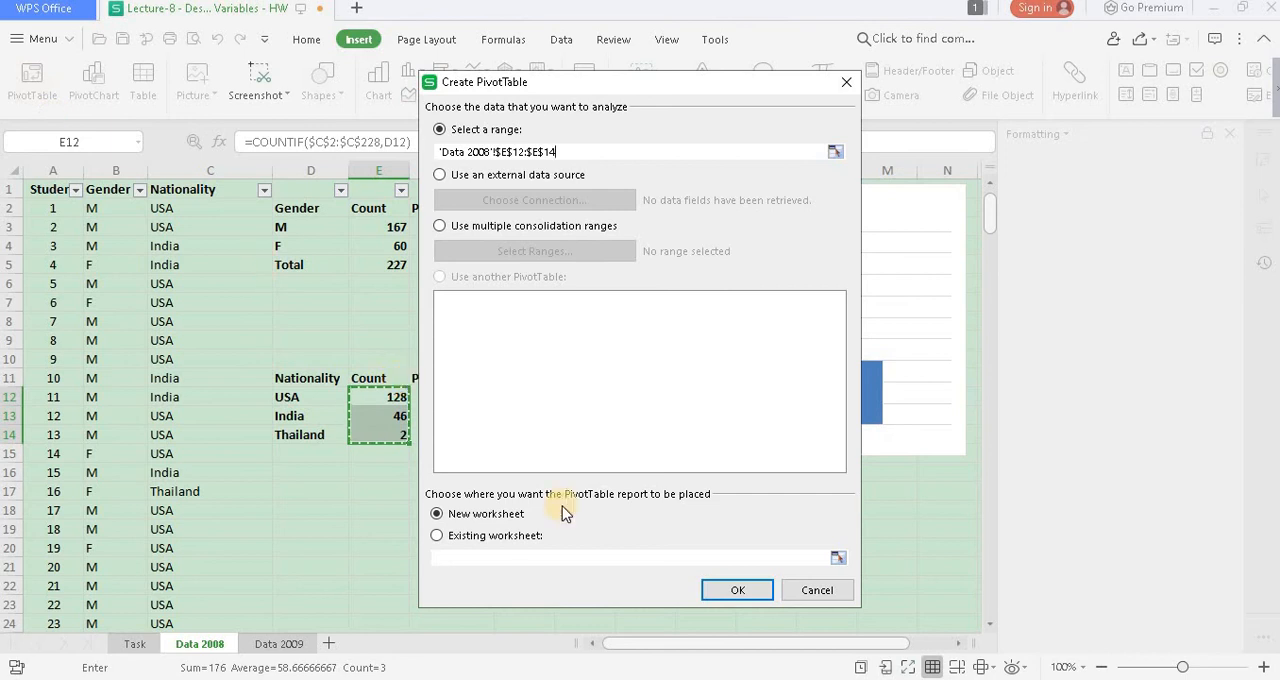
{"action": "left_click", "coordinate": [729, 591]}
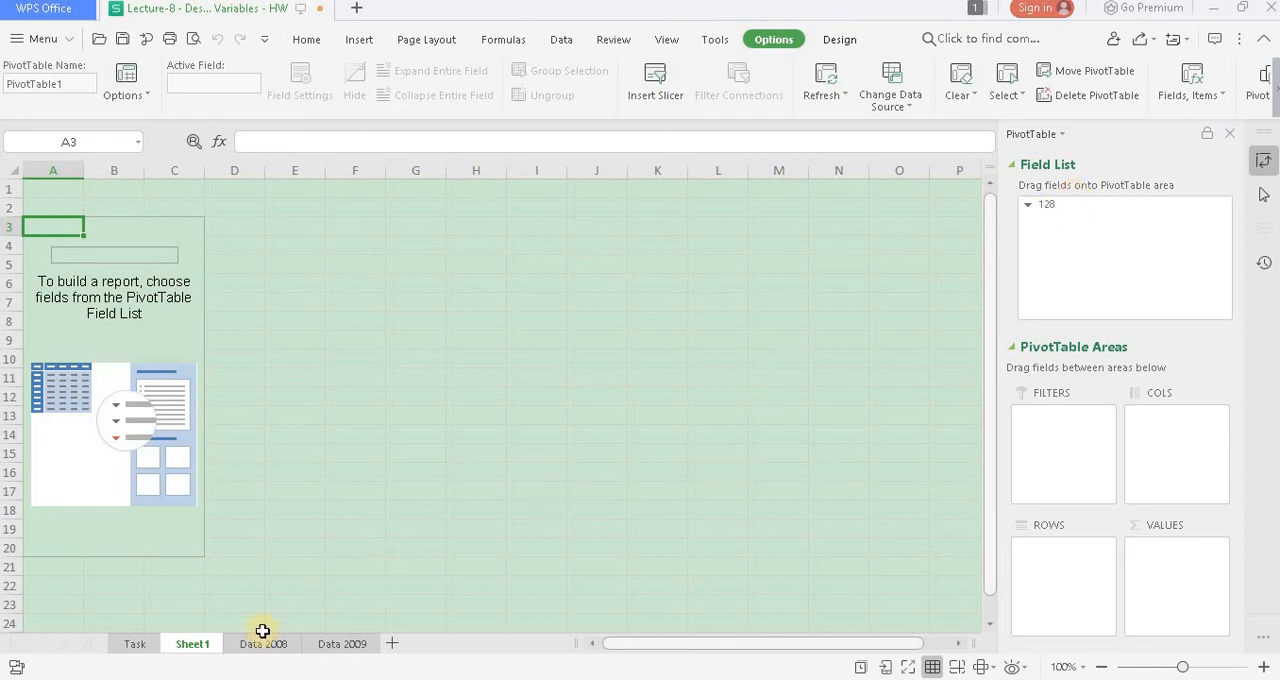
{"action": "right_click", "coordinate": [188, 644]}
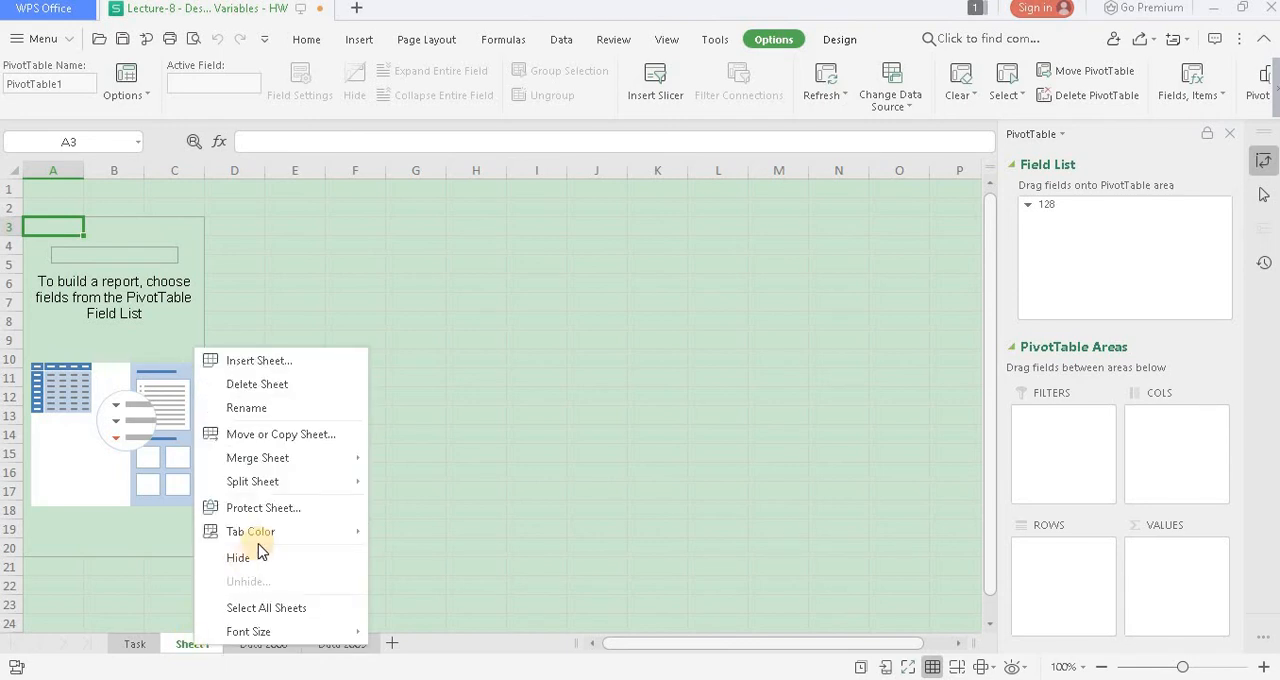
{"action": "left_click", "coordinate": [294, 390]}
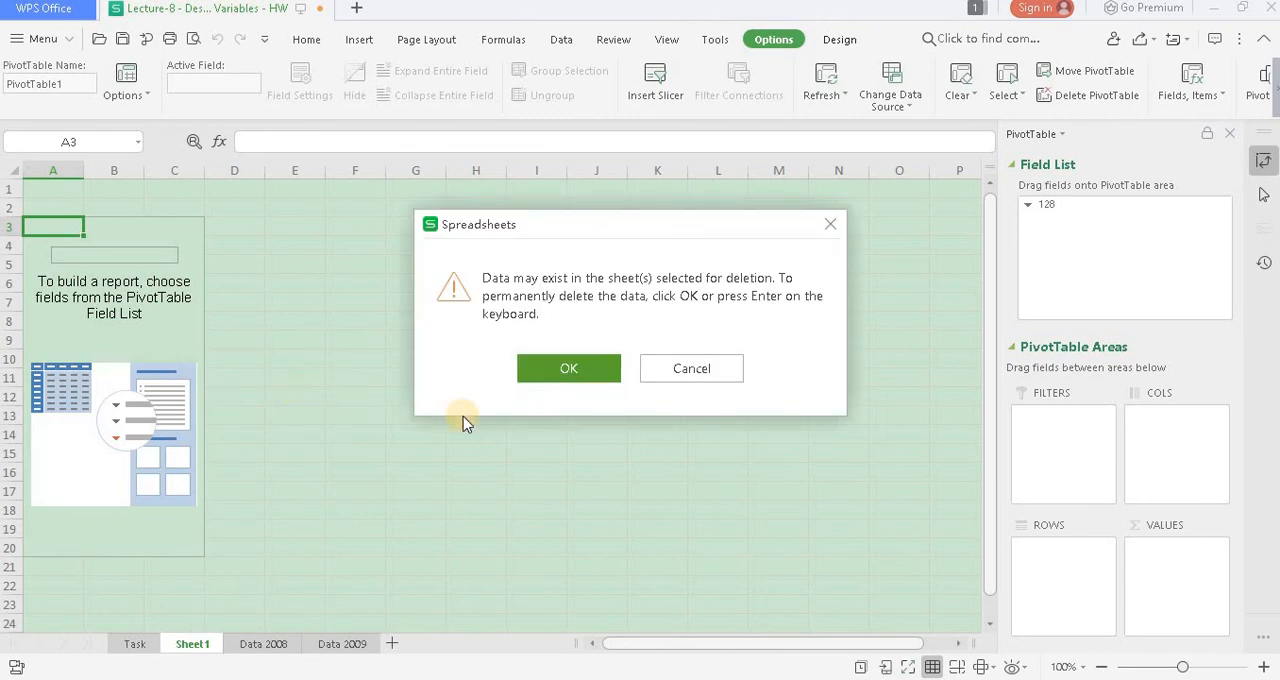
{"action": "left_click", "coordinate": [557, 370]}
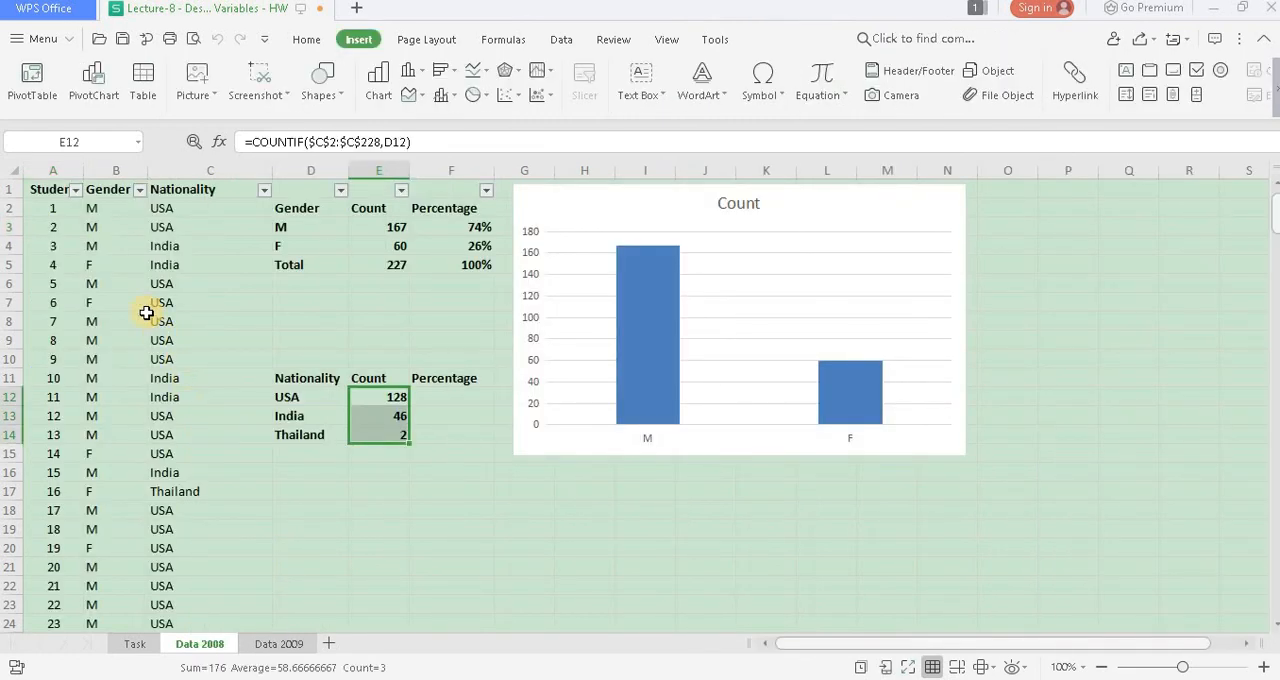
- Create a PivotTable on a new worksheet from the student data range 'Data 2008'!$A$1:$C$228
{"action": "left_click", "coordinate": [98, 286]}
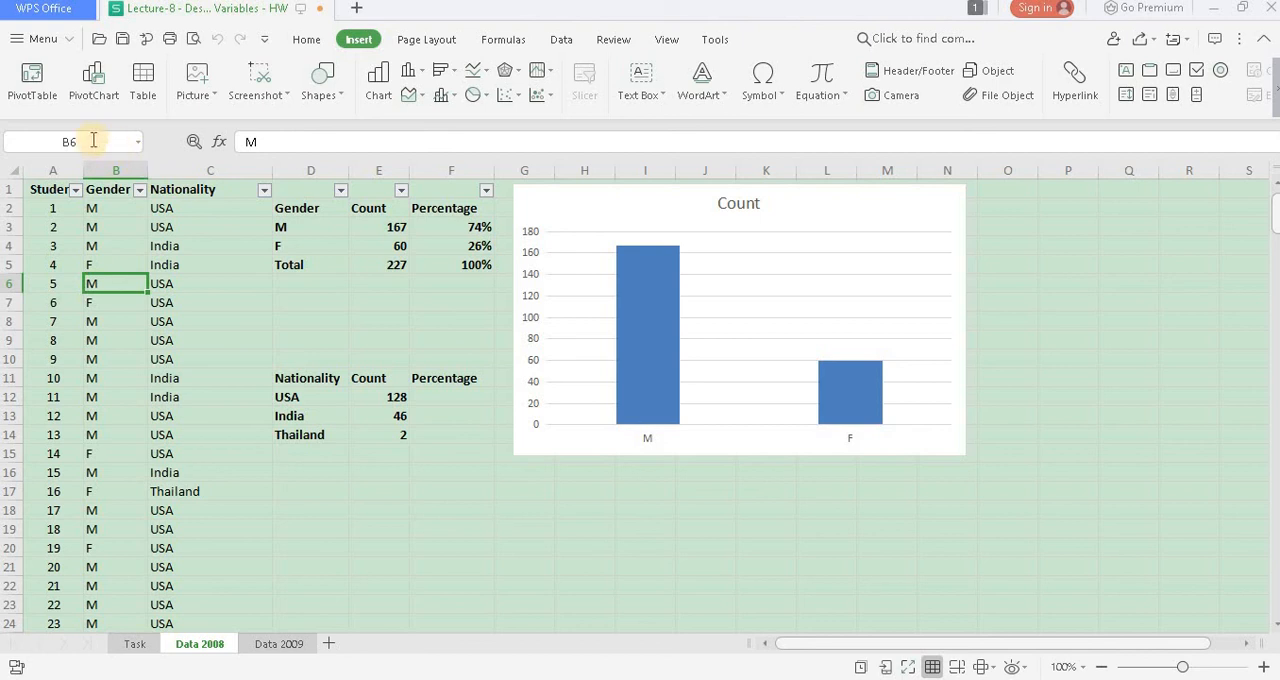
{"action": "left_click", "coordinate": [40, 95]}
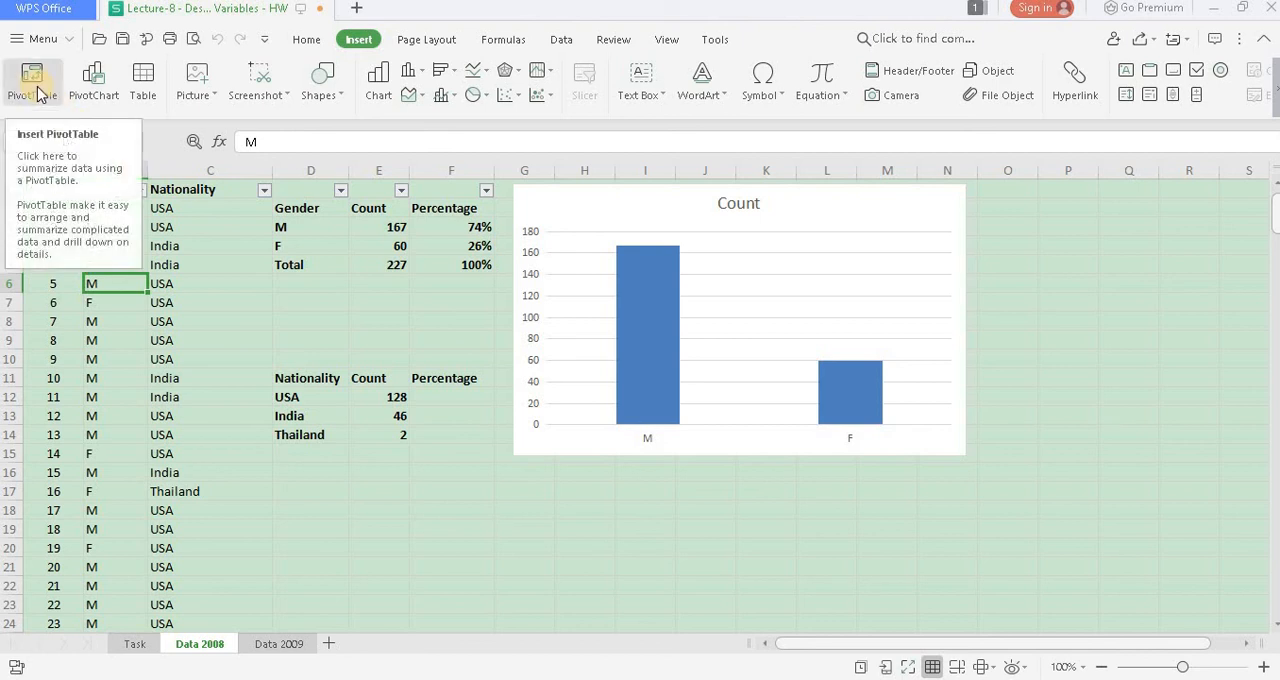
{"action": "left_click", "coordinate": [40, 95]}
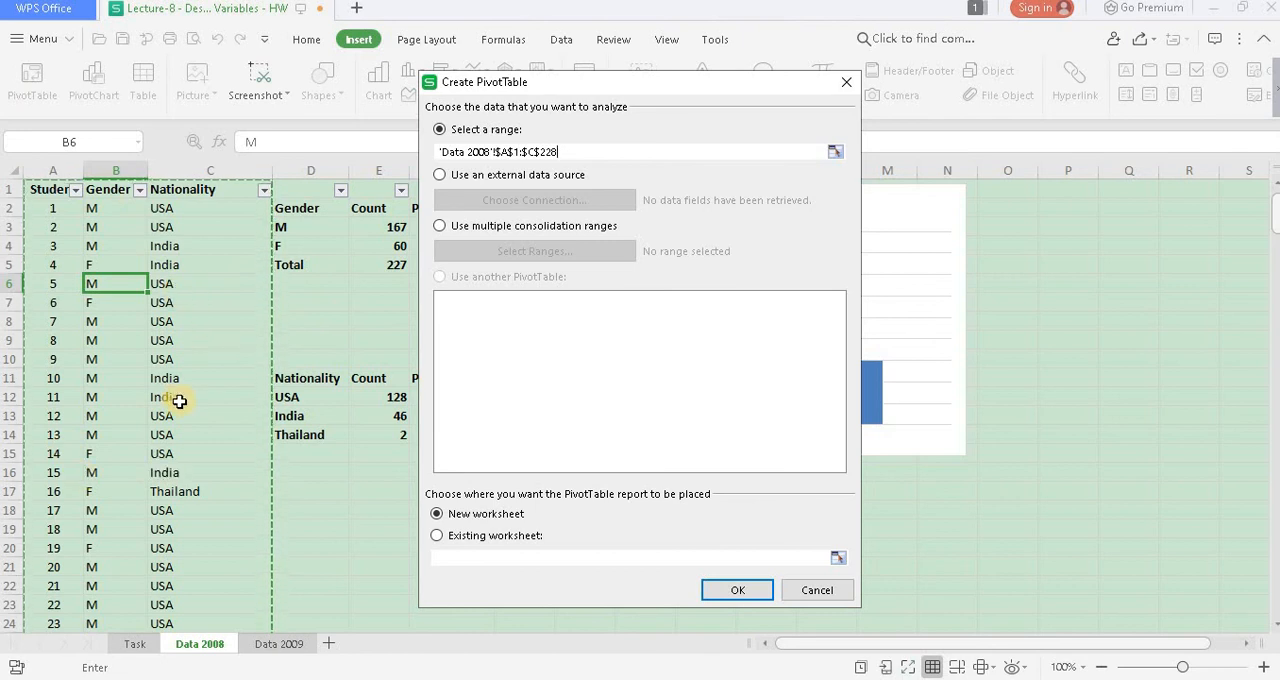
{"action": "left_click", "coordinate": [754, 593]}
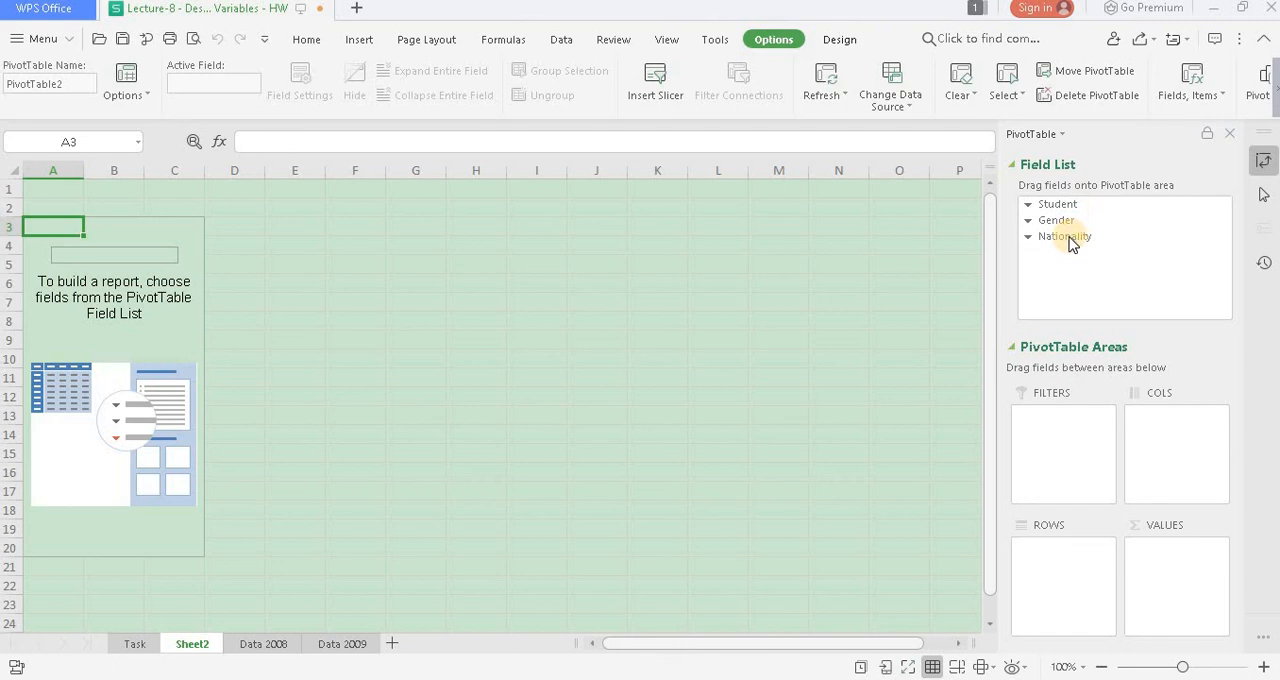
- Add Nationality to both the values and the rows of the PivotTable so that it counts students per nationality
{"action": "left_click_drag", "start_coordinate": [1070, 244], "coordinate": [1166, 566]}
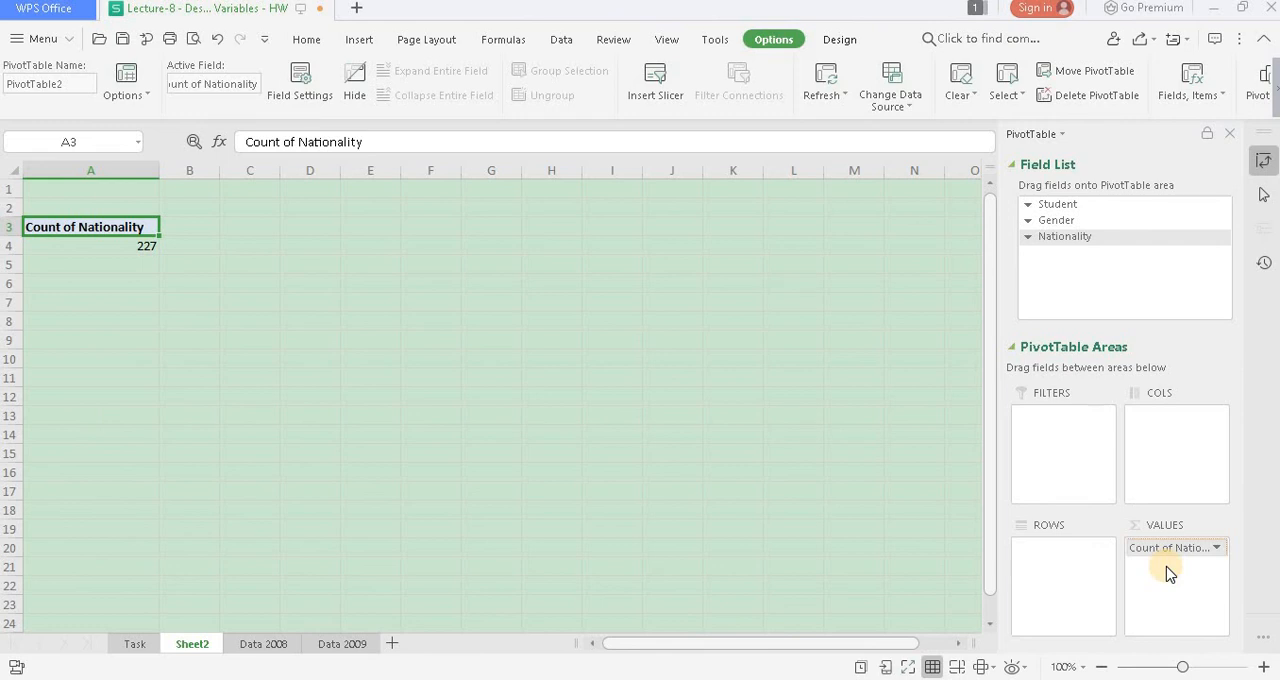
{"action": "double_click", "coordinate": [157, 269]}
{"action": "left_click", "coordinate": [142, 248]}
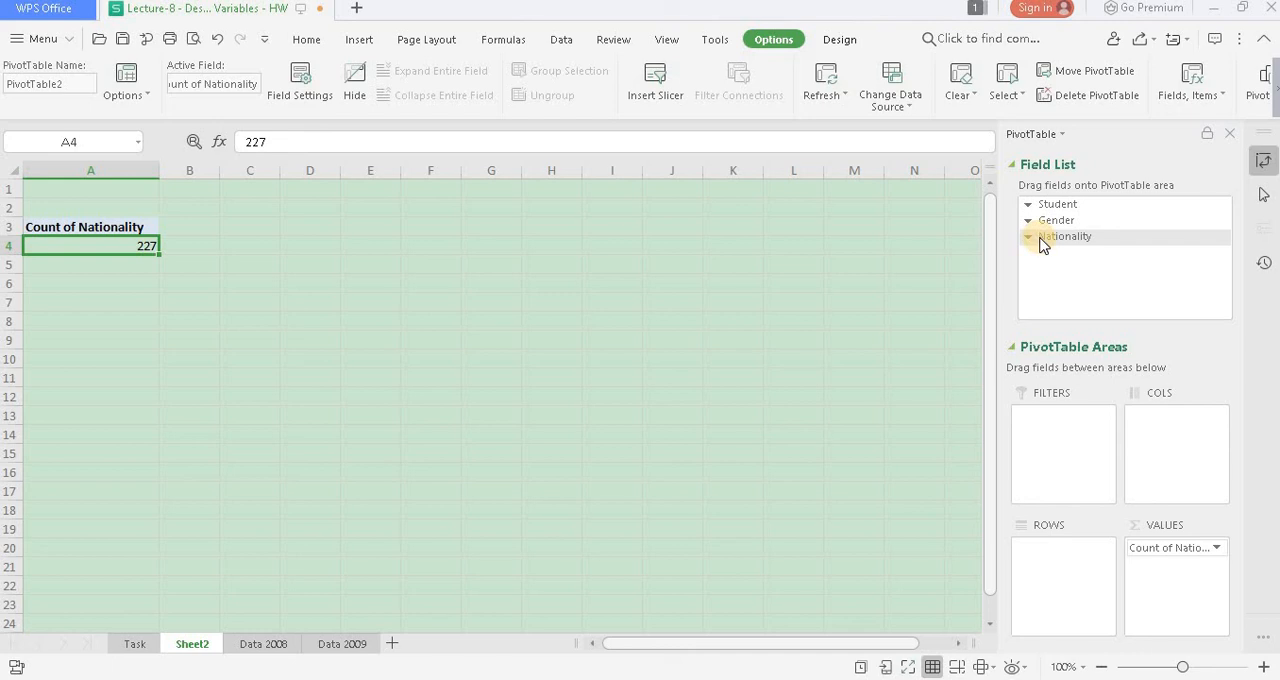
{"action": "left_click_drag", "start_coordinate": [1040, 245], "coordinate": [1058, 557]}
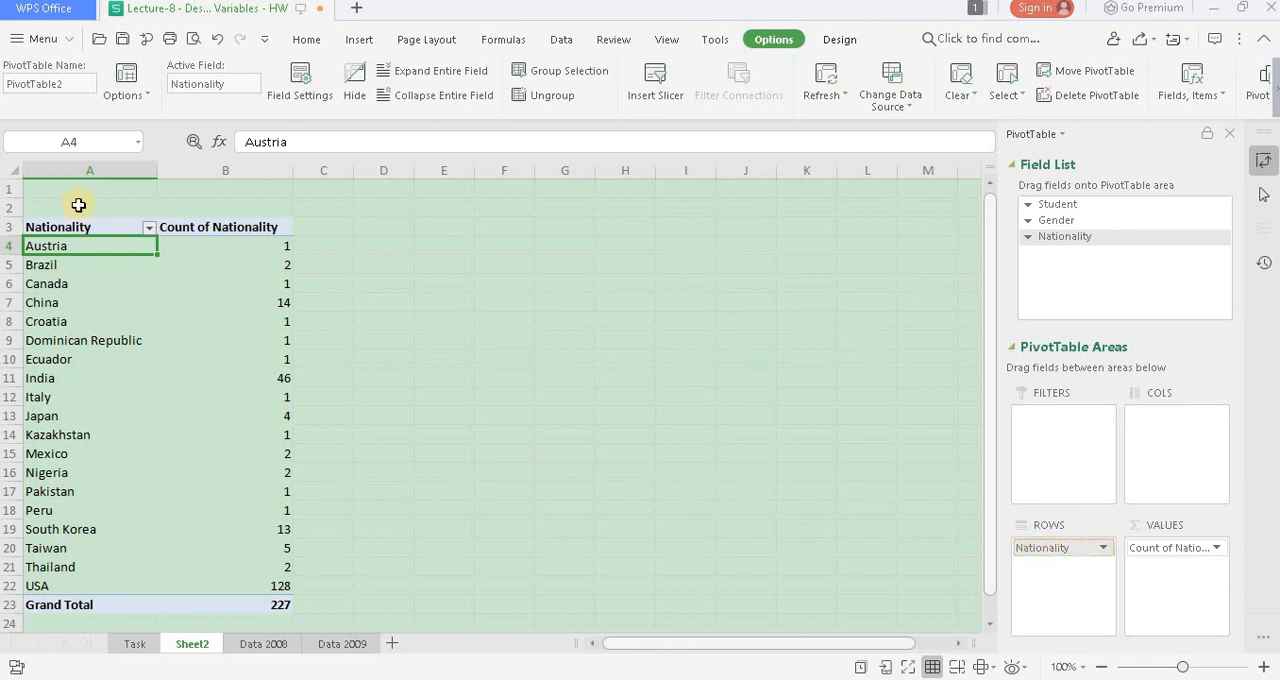
- Copy the whole nationality PivotTable, A3:B23 on Sheet2, and paste it at D17 of the Data 2008 sheet
{"action": "left_click", "coordinate": [55, 228]}
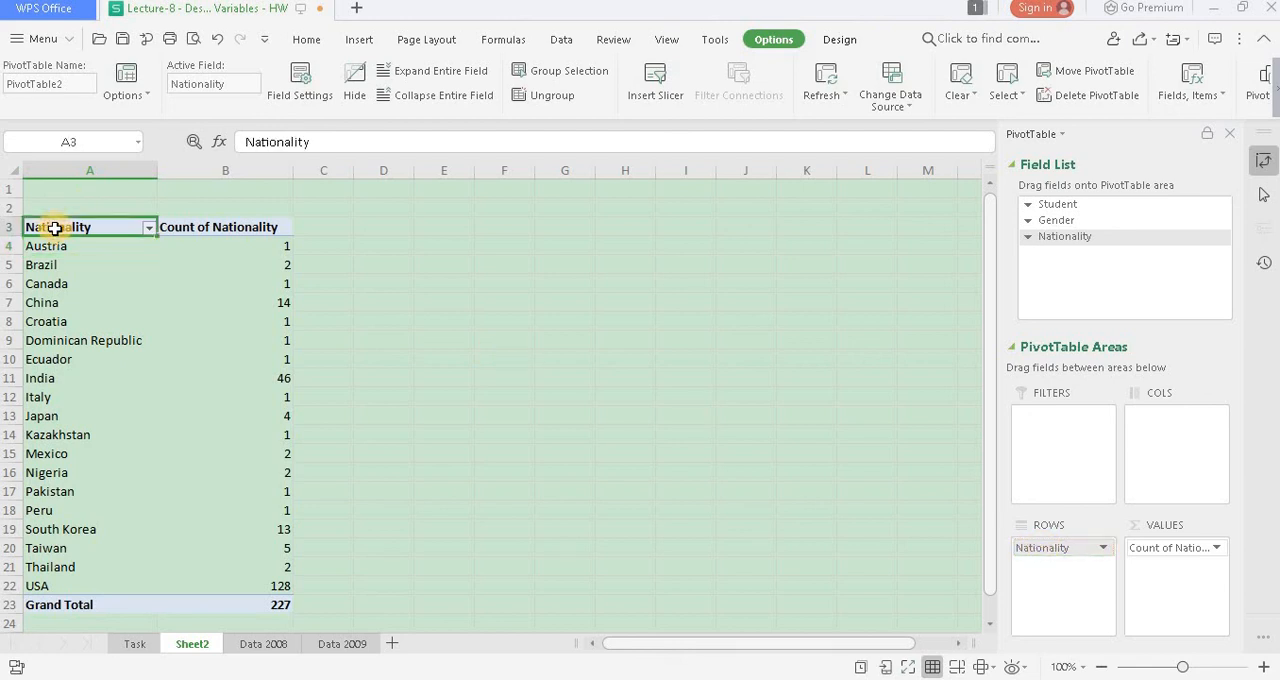
{"action": "key", "text": "shift+Right"}
{"action": "key", "text": "shift+Down"}
{"action": "key", "text": "shift+Down"}
{"action": "key", "text": "shift+Down"}
{"action": "key", "text": "shift+Down"}
{"action": "key", "text": "shift+Down"}
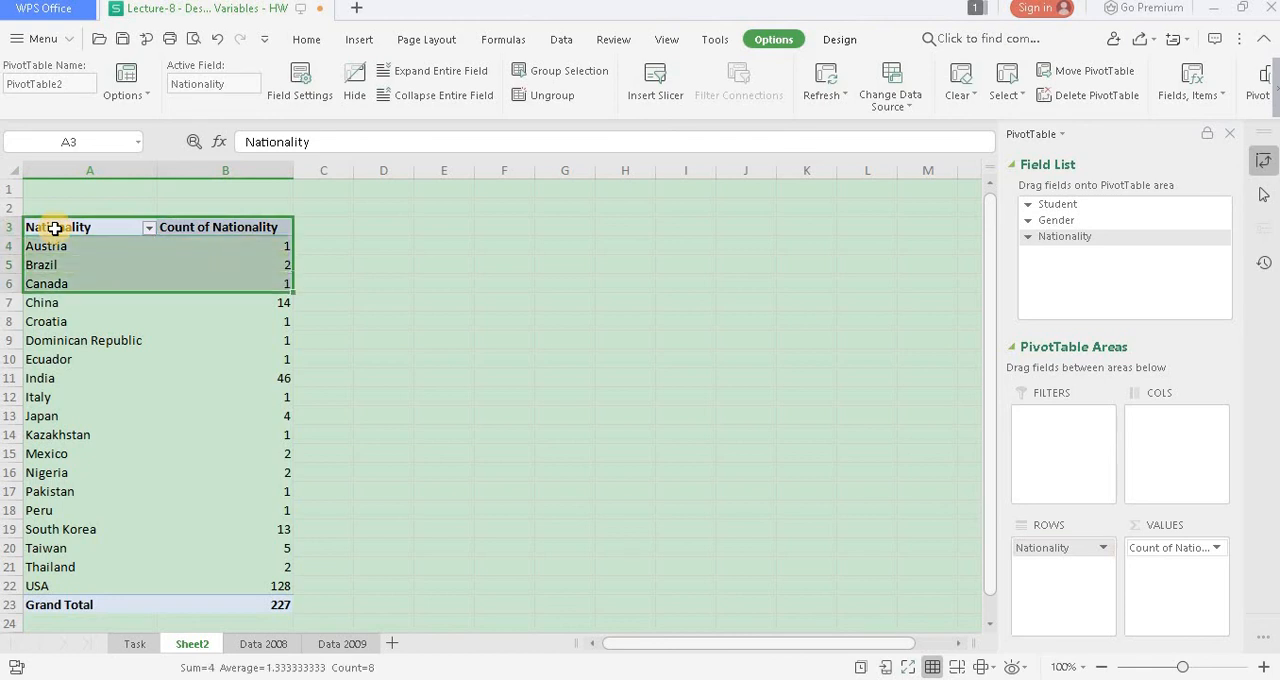
{"action": "key", "text": "shift+Down"}
{"action": "key", "text": "shift+Down"}
{"action": "key", "text": "shift+Down"}
{"action": "key", "text": "shift+Down"}
{"action": "key", "text": "shift+Down"}
{"action": "key", "text": "shift+Down"}
{"action": "key", "text": "shift+Down"}
{"action": "key", "text": "shift+Down"}
{"action": "key", "text": "shift+Down"}
{"action": "key", "text": "shift+Down"}
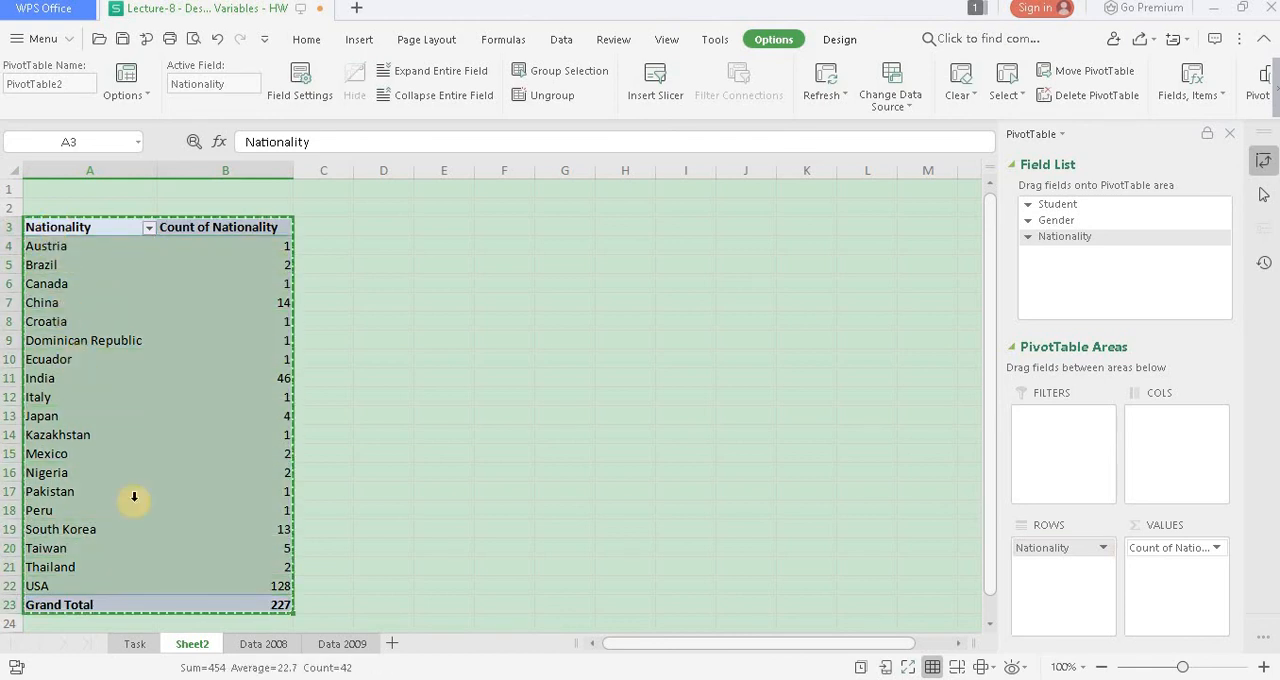
{"action": "key", "text": "ctrl+c"}
{"action": "left_click", "coordinate": [258, 644]}
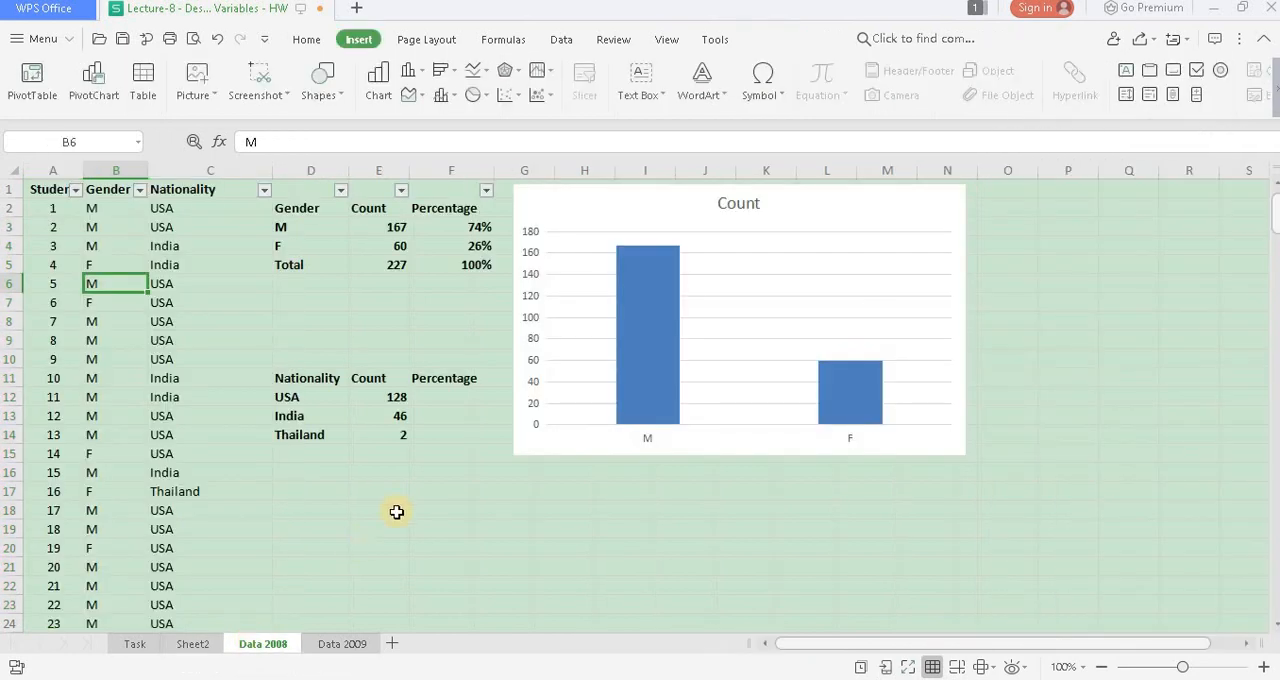
{"action": "left_click", "coordinate": [311, 492]}
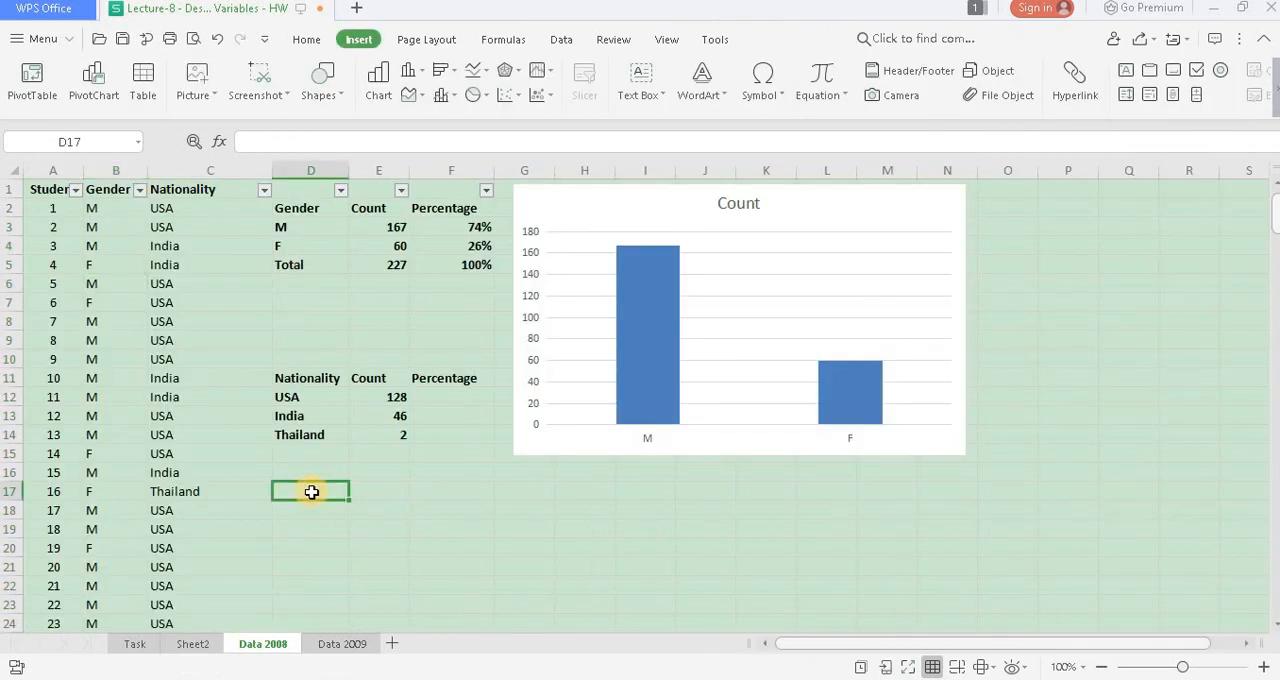
{"action": "key", "text": "ctrl+v"}
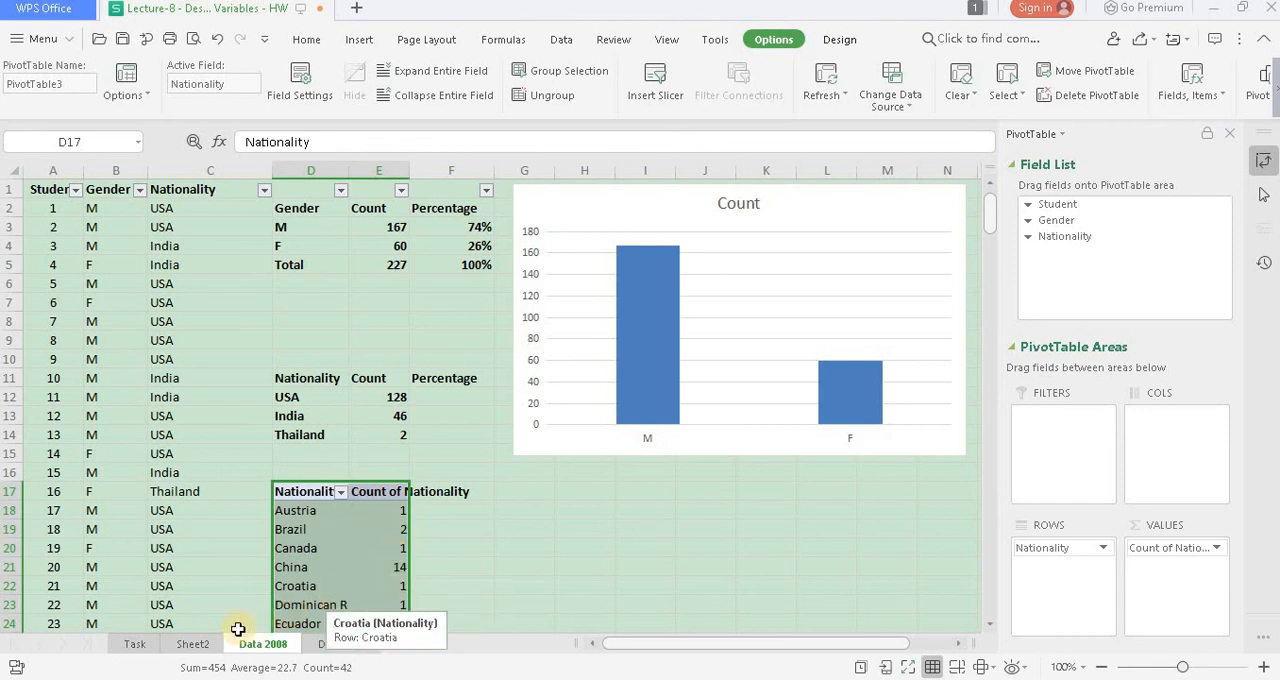
- Replace Nationality with Gender in the rows and values of the PivotTable on Sheet2 to count students per gender
{"action": "left_click", "coordinate": [192, 645]}
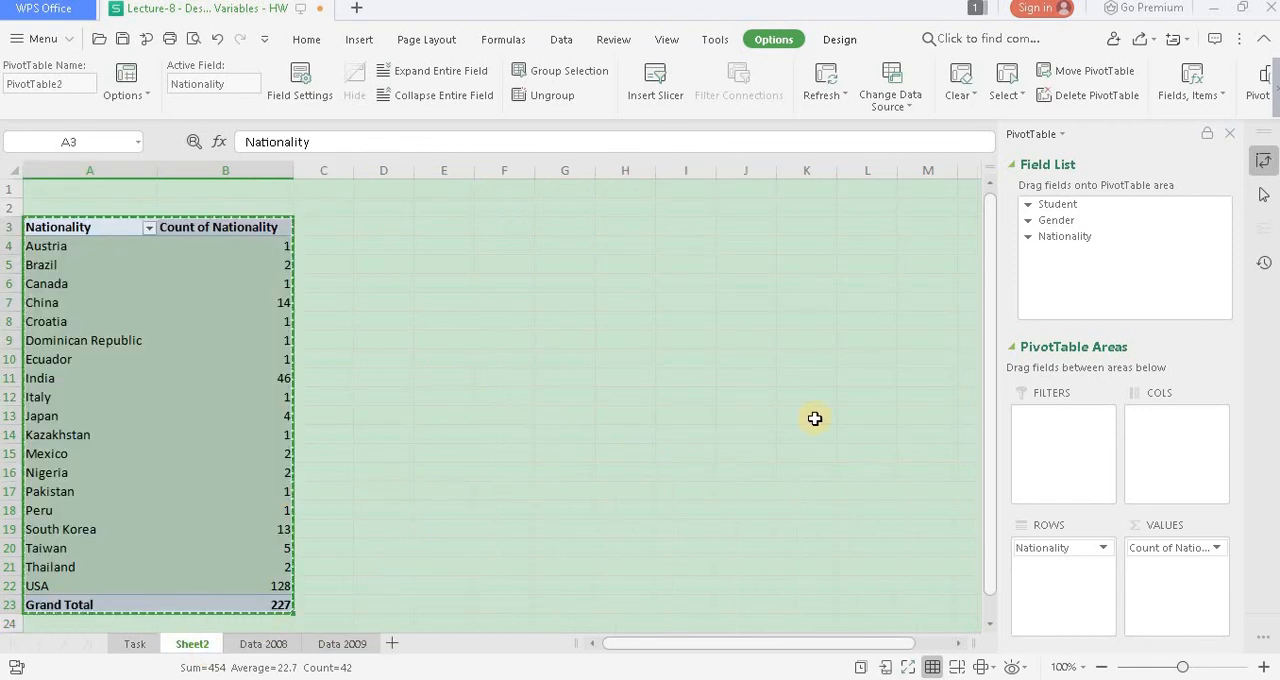
{"action": "left_click_drag", "start_coordinate": [1016, 545], "coordinate": [883, 550]}
{"action": "left_click_drag", "start_coordinate": [1192, 548], "coordinate": [862, 578]}
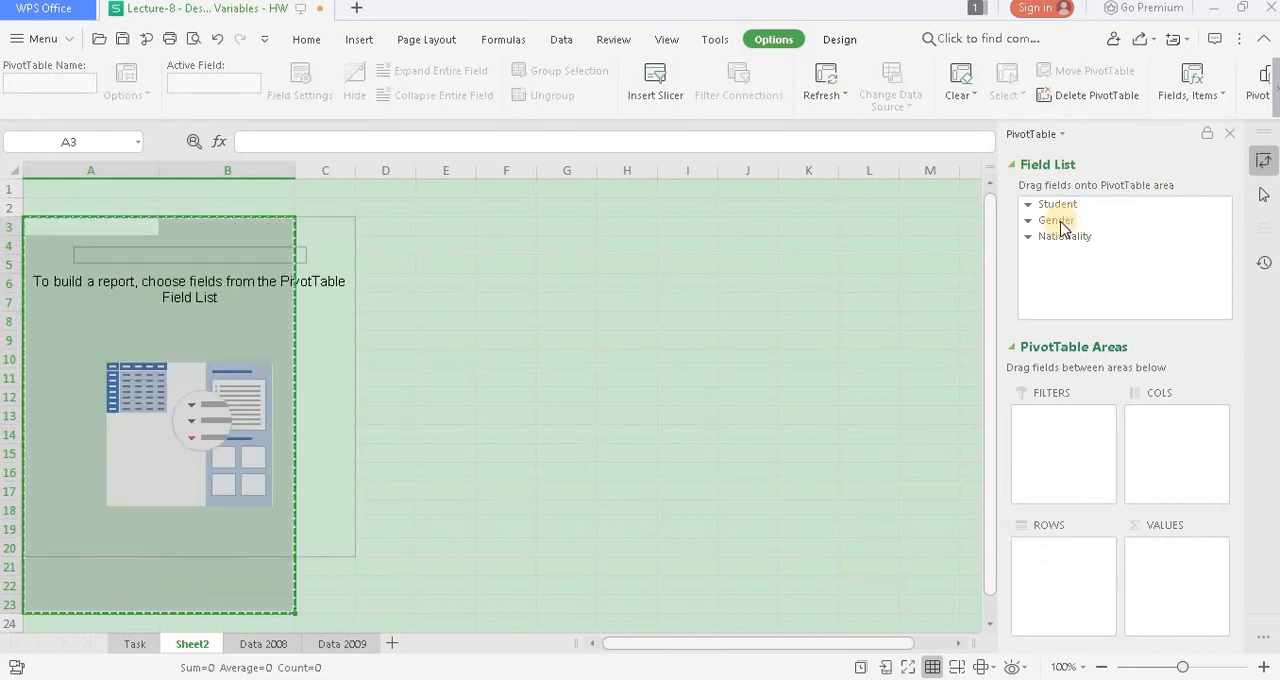
{"action": "mouse_move", "coordinate": [1058, 220]}
{"action": "left_mouse_down"}
{"action": "mouse_move", "coordinate": [1065, 475]}
{"action": "mouse_move", "coordinate": [1049, 574]}
{"action": "left_mouse_up"}
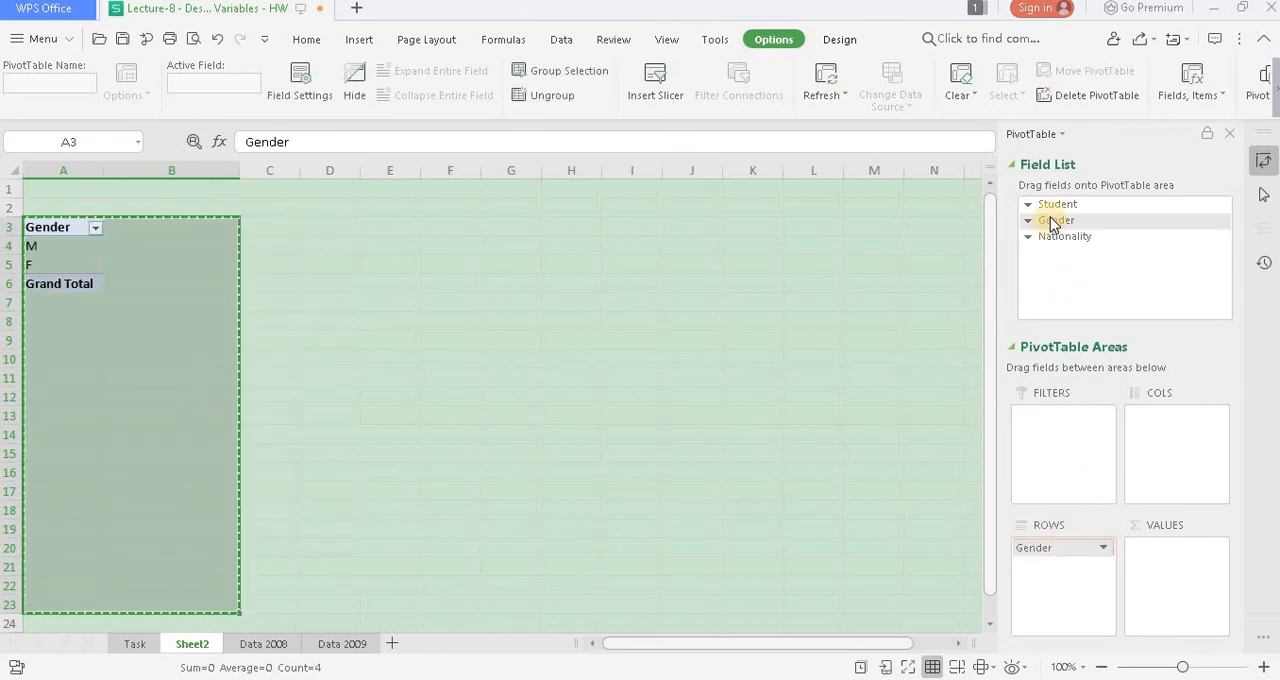
{"action": "left_click_drag", "start_coordinate": [1051, 217], "coordinate": [1169, 552]}
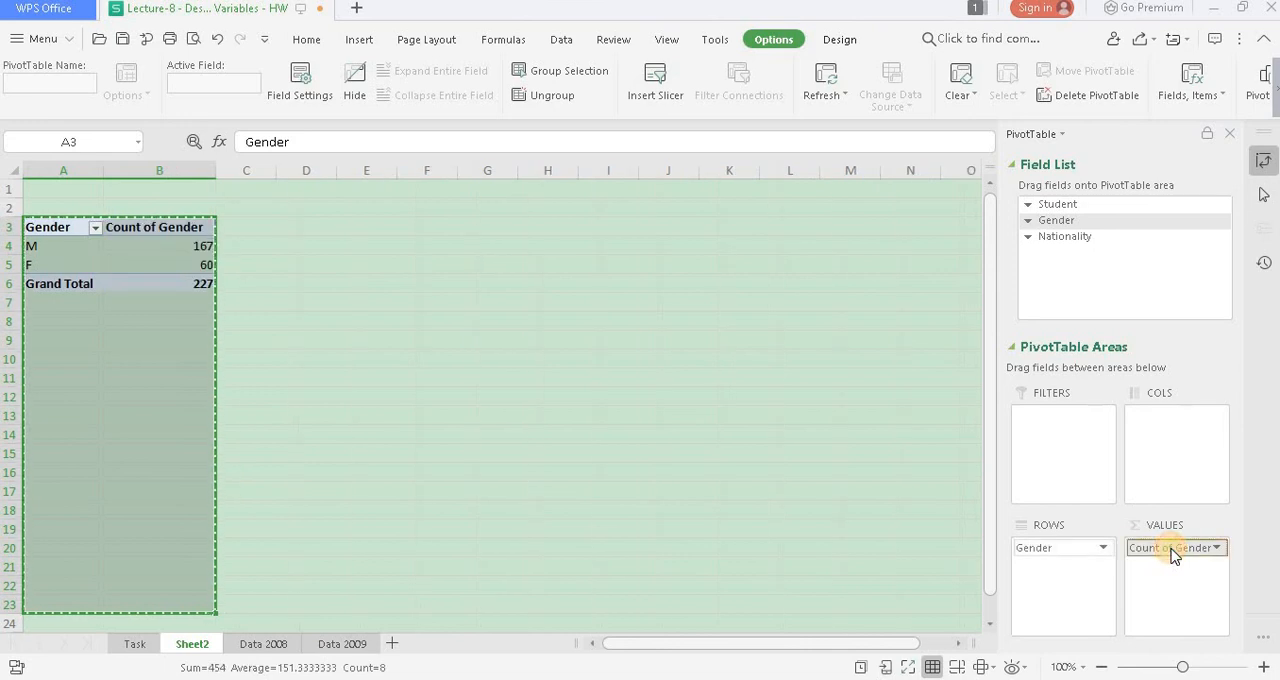